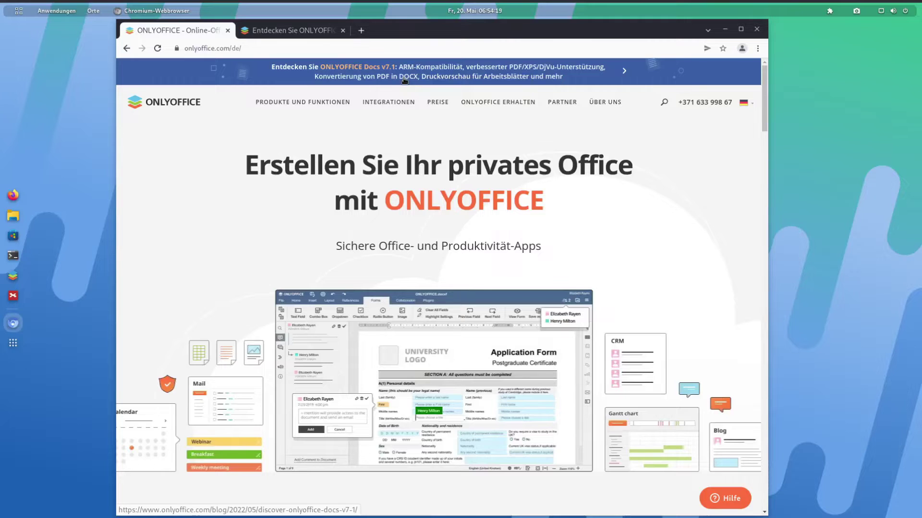
- Scroll through the 'Entdecken Sie ONLYOFFICE' Docs v7.1 blog post, then minimize Chromium
{"action": "left_click", "coordinate": [312, 30]}
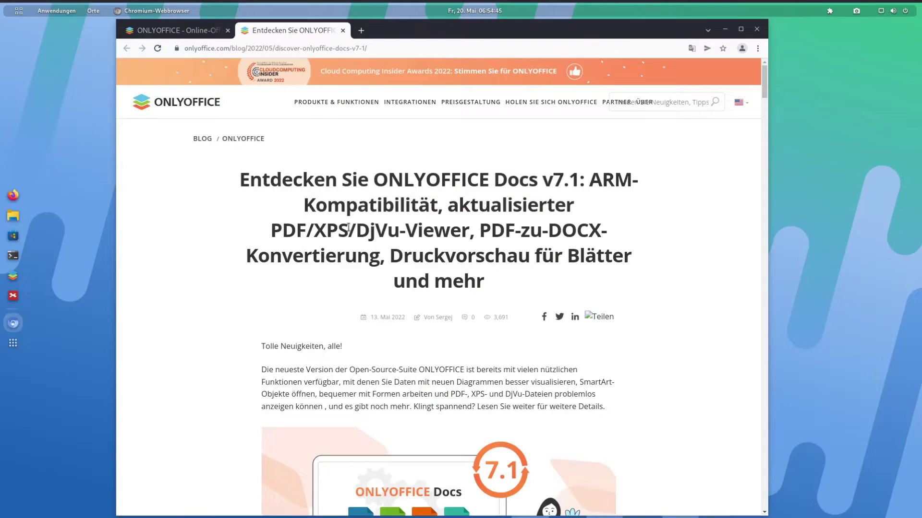
{"action": "scroll", "coordinate": [379, 223], "scroll_direction": "down", "scroll_amount": 1}
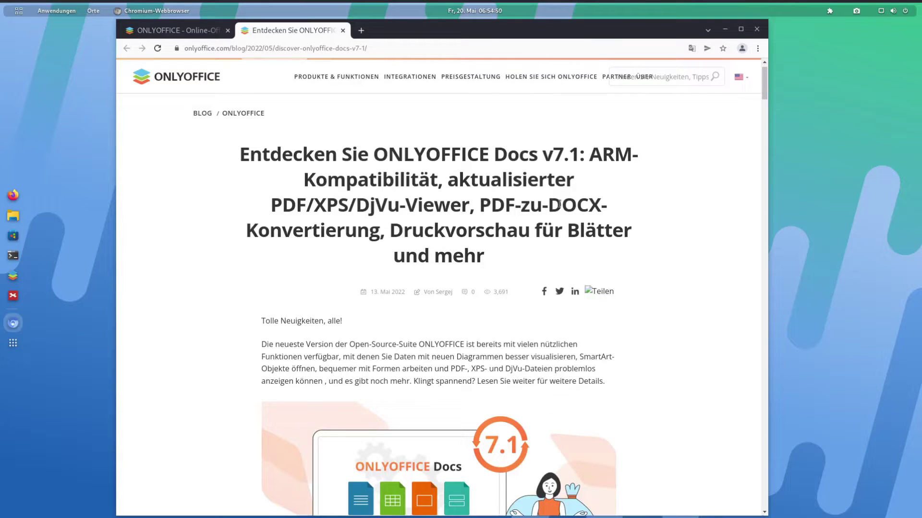
{"action": "scroll", "coordinate": [361, 240], "scroll_direction": "down", "scroll_amount": 4}
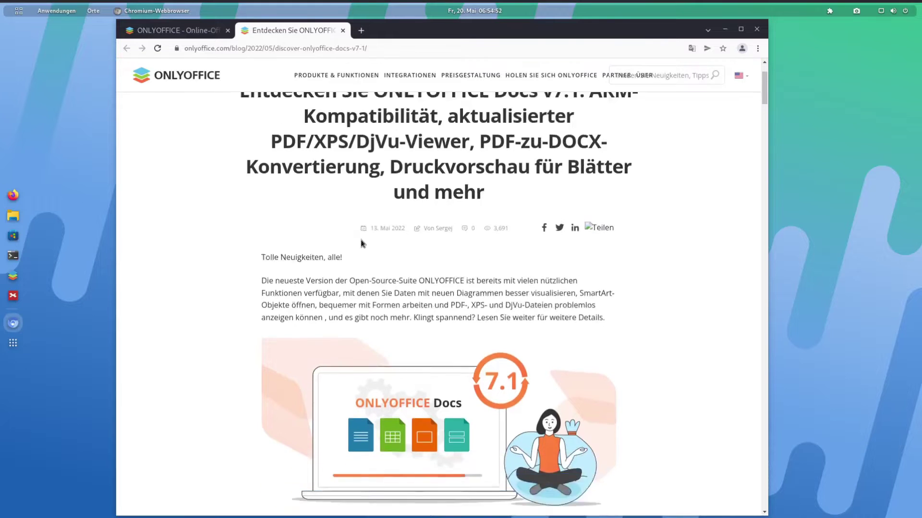
{"action": "scroll", "coordinate": [361, 240], "scroll_direction": "down", "scroll_amount": 8}
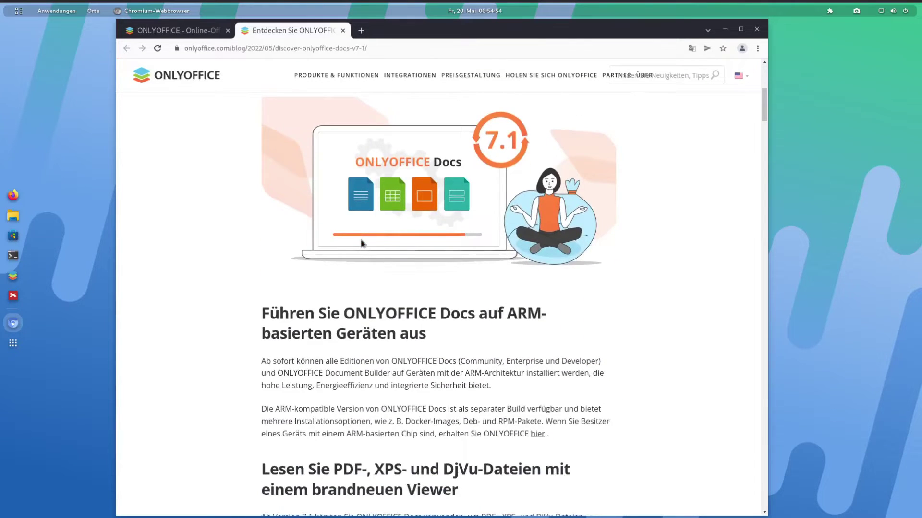
{"action": "scroll", "coordinate": [361, 240], "scroll_direction": "down", "scroll_amount": 5}
{"action": "scroll", "coordinate": [361, 240], "scroll_direction": "up", "scroll_amount": 11}
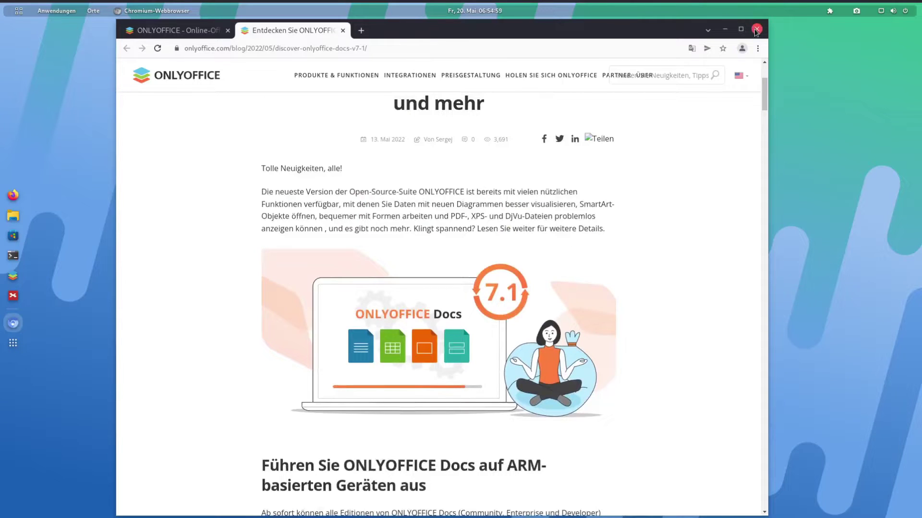
{"action": "left_click", "coordinate": [725, 30]}
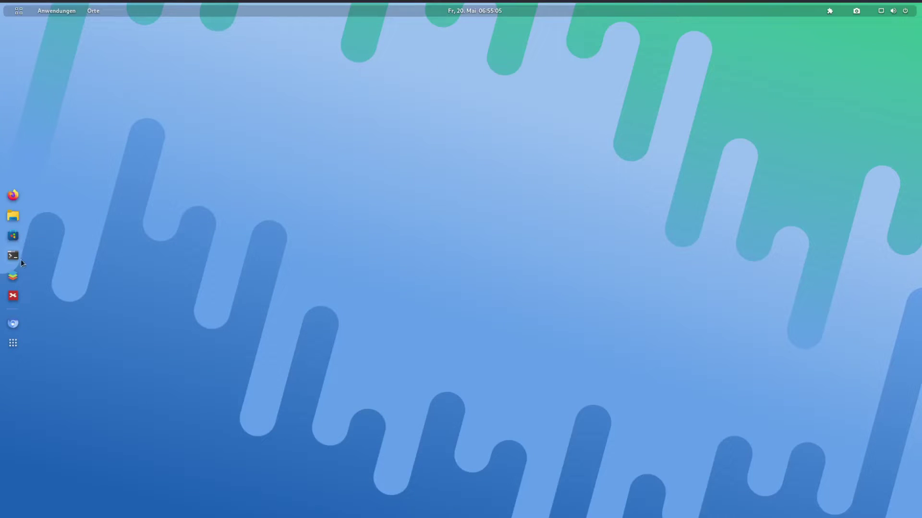
- Launch Desktop Editors, open was-ist-neu.pdf from recent files, and preview it in Document Viewer
{"action": "left_click", "coordinate": [14, 277]}
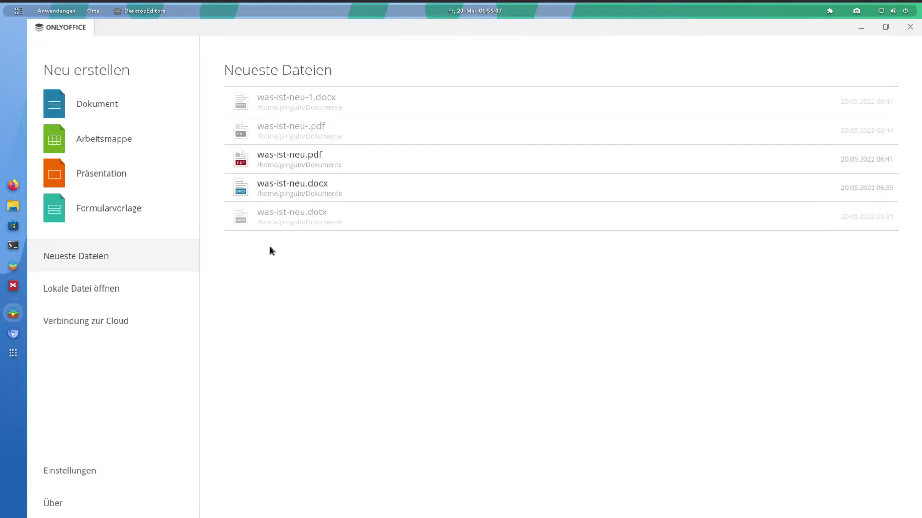
{"action": "left_click_drag", "start_coordinate": [201, 27], "coordinate": [206, 35]}
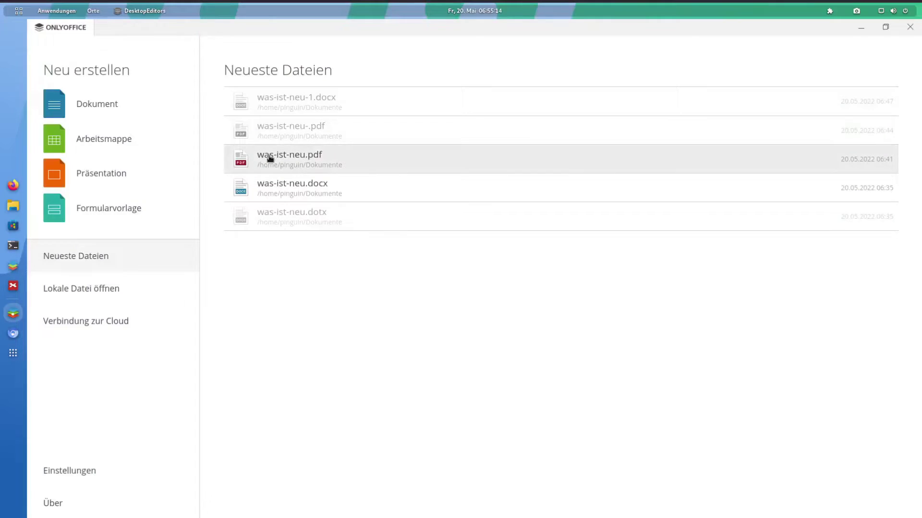
{"action": "left_click", "coordinate": [269, 158]}
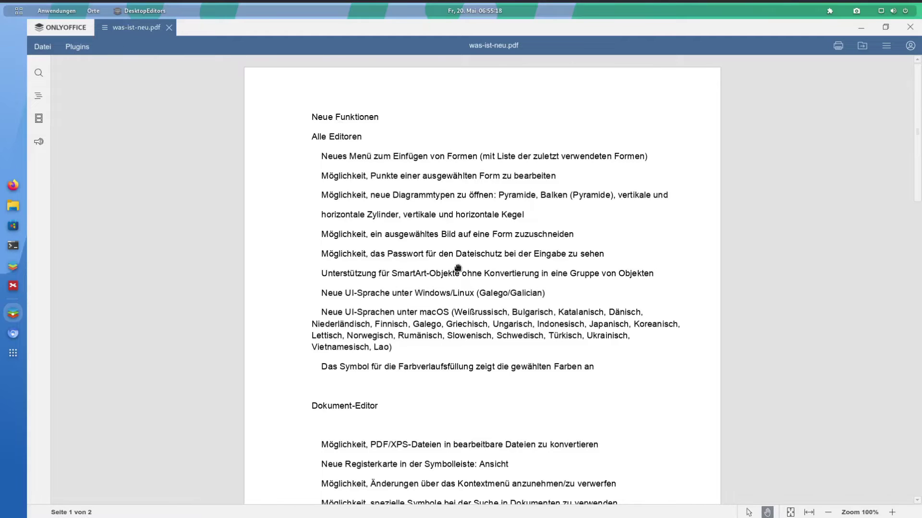
{"action": "scroll", "coordinate": [457, 268], "scroll_direction": "down", "scroll_amount": 5}
{"action": "left_click", "coordinate": [13, 206]}
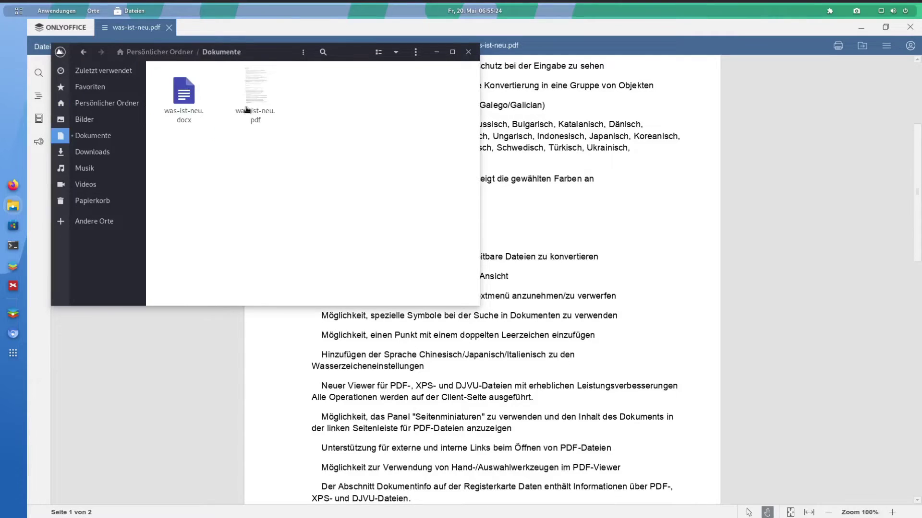
{"action": "right_click", "coordinate": [260, 86]}
{"action": "left_click", "coordinate": [292, 96]}
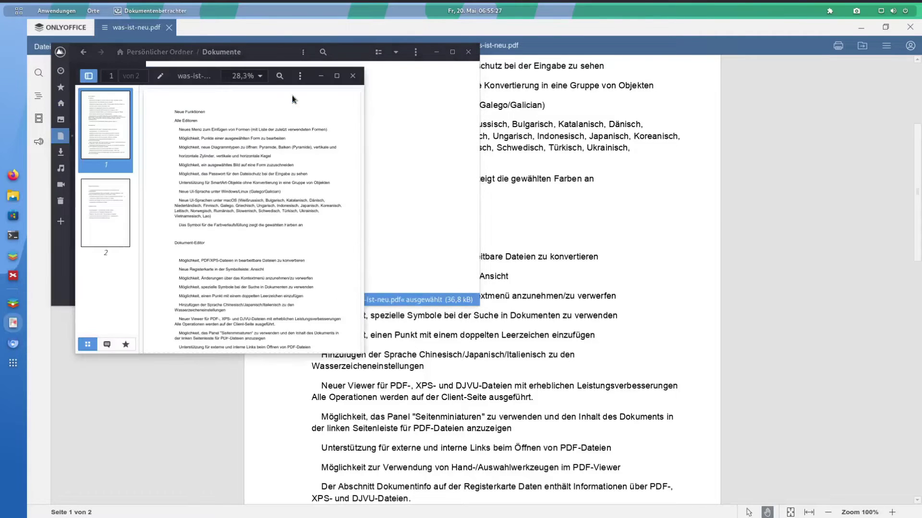
{"action": "left_click", "coordinate": [353, 75]}
{"action": "left_click", "coordinate": [468, 52]}
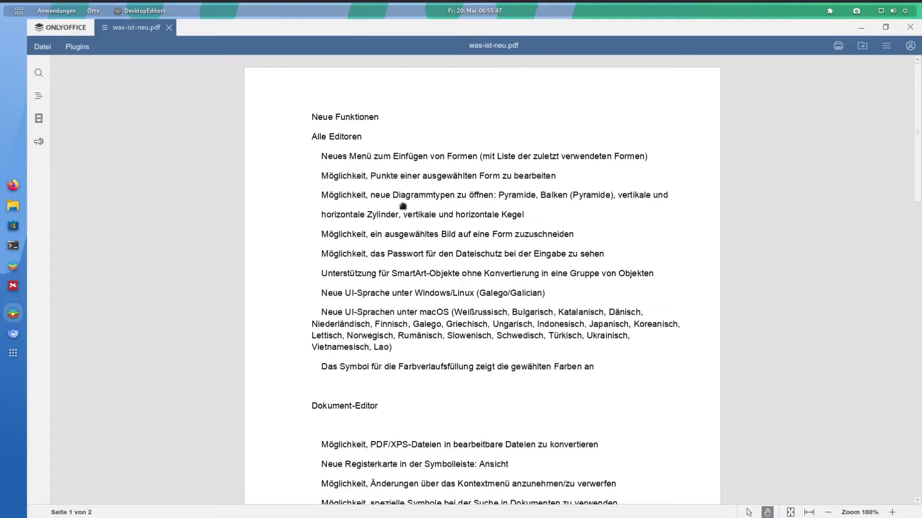
- Save the PDF as an Office Open XML document named was-ist-neu-1
{"action": "left_click", "coordinate": [40, 46]}
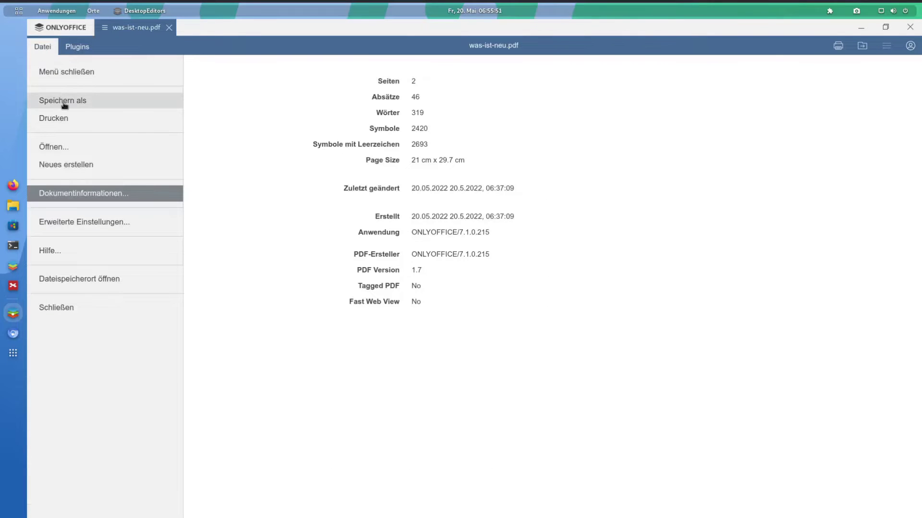
{"action": "left_click", "coordinate": [63, 104]}
{"action": "left_click", "coordinate": [696, 488]}
{"action": "scroll", "coordinate": [696, 487], "scroll_direction": "down", "scroll_amount": 2}
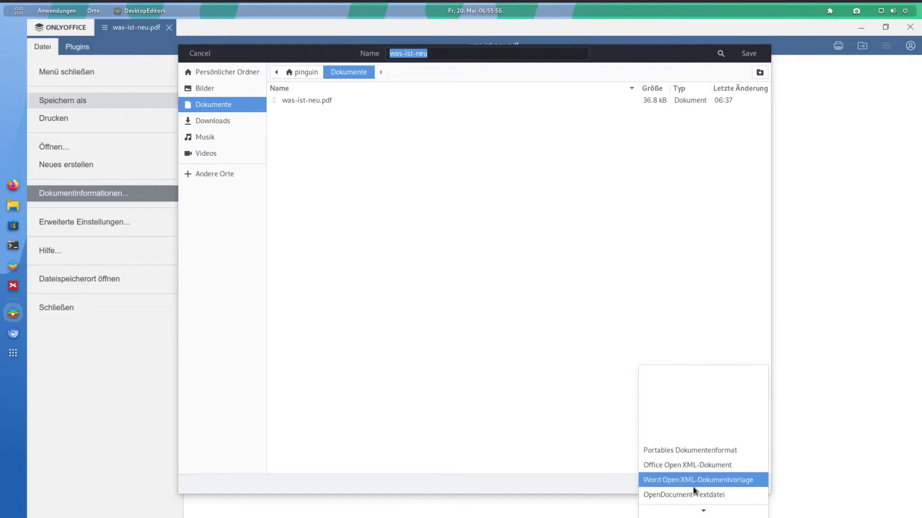
{"action": "scroll", "coordinate": [694, 490], "scroll_direction": "down", "scroll_amount": 3}
{"action": "left_click", "coordinate": [695, 392]}
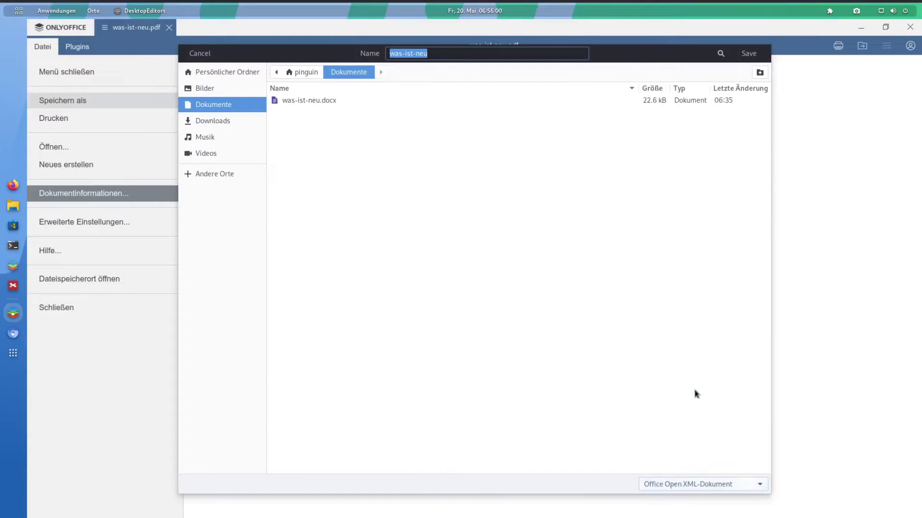
{"action": "left_click", "coordinate": [438, 54]}
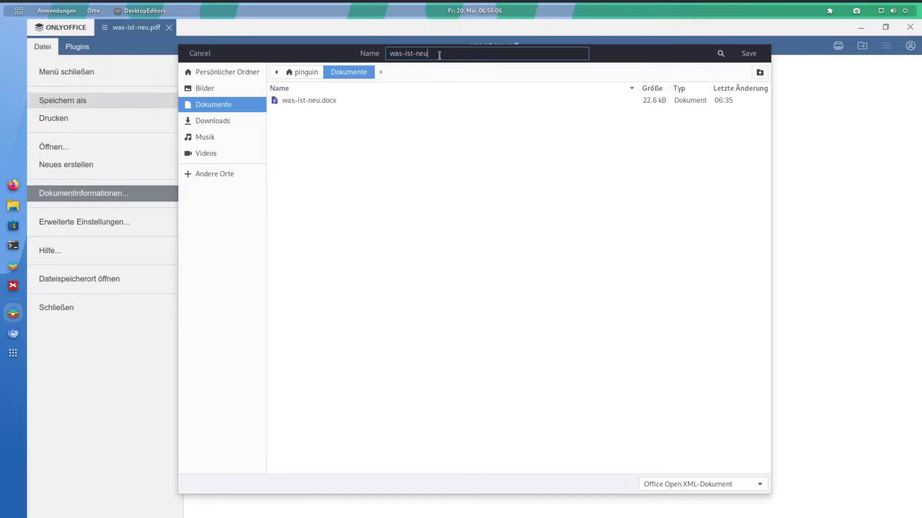
{"action": "type", "text": "-1"}
{"action": "key", "text": "Return"}
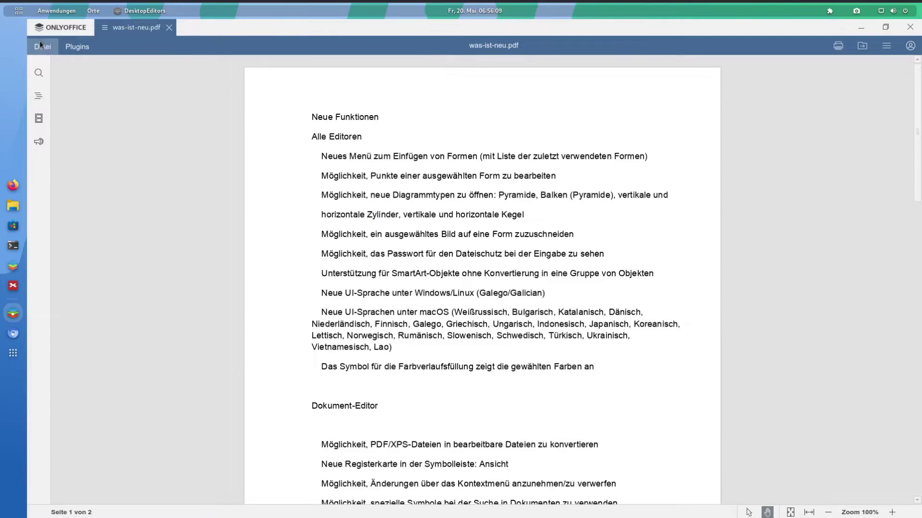
- Open the local file was-ist-neu-1.docx from the start page
{"action": "left_click", "coordinate": [48, 30]}
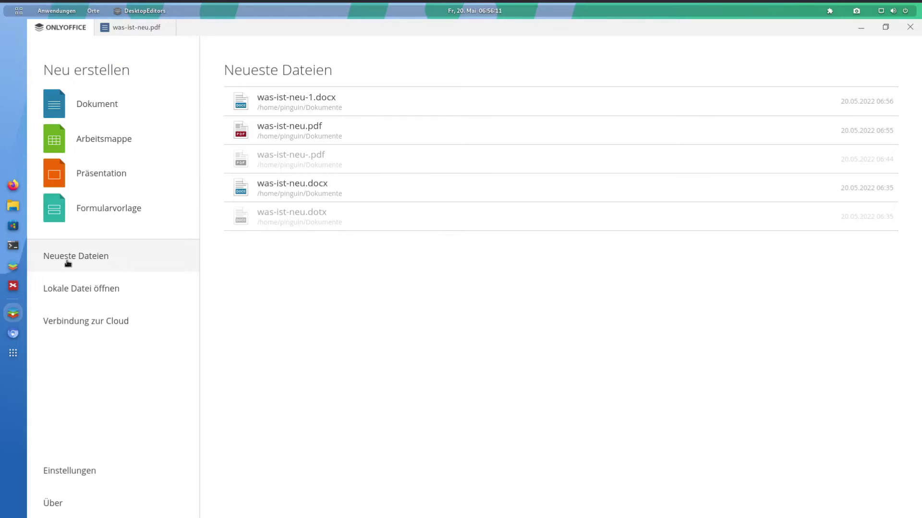
{"action": "left_click", "coordinate": [81, 293]}
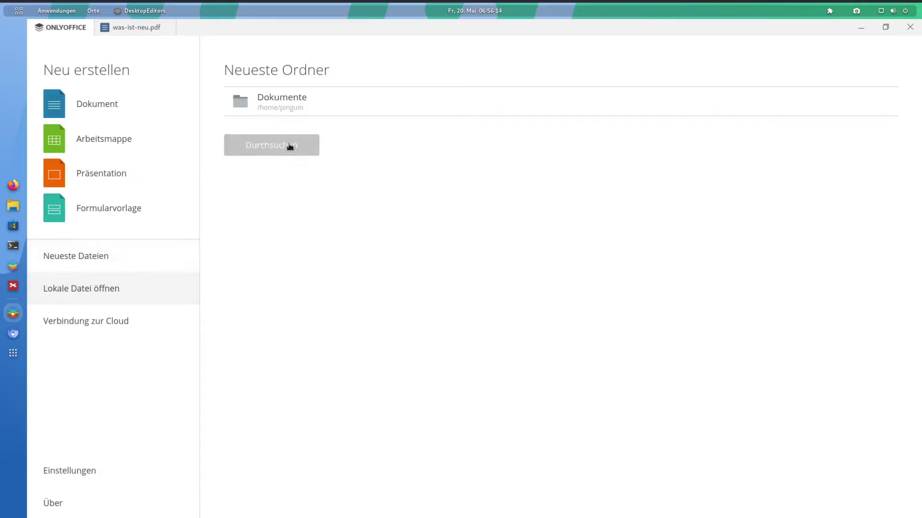
{"action": "left_click", "coordinate": [292, 145]}
{"action": "double_click", "coordinate": [297, 124]}
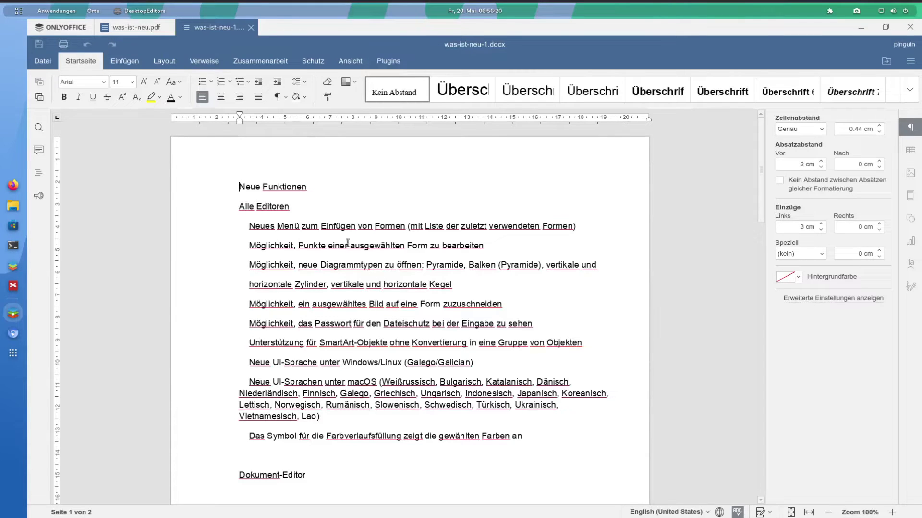
- Join the image-cropping line onto the end of the horizontale Kegel line
{"action": "left_click", "coordinate": [606, 349]}
{"action": "left_click_drag", "start_coordinate": [570, 338], "coordinate": [233, 276]}
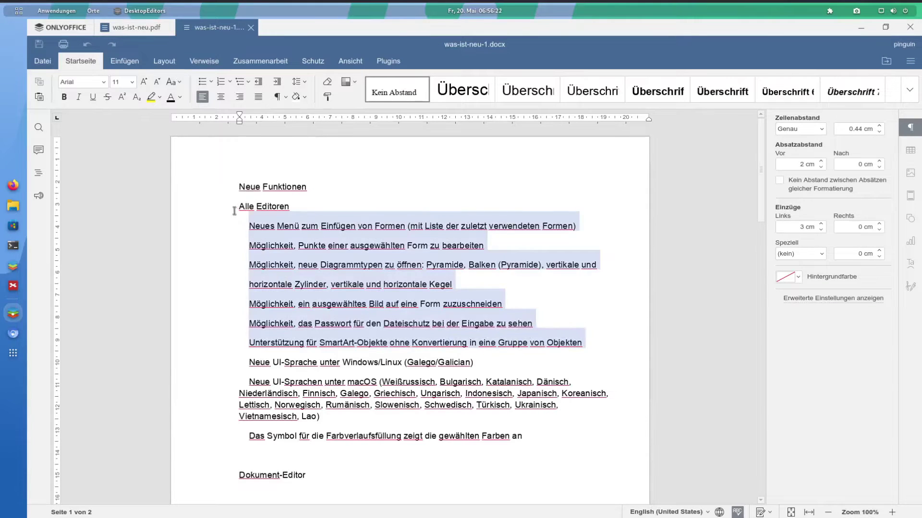
{"action": "left_click", "coordinate": [233, 276]}
{"action": "left_click", "coordinate": [461, 283]}
{"action": "type", "text": "ffffffffffffffffffffff"}
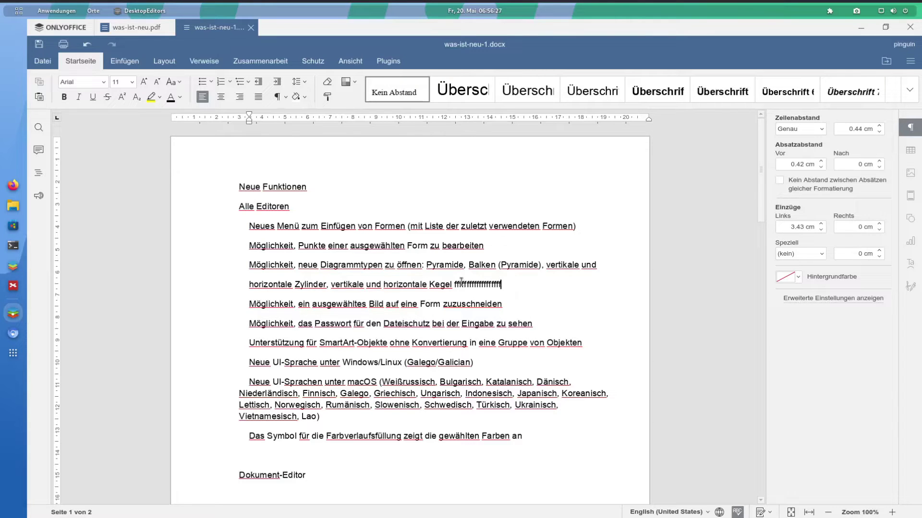
{"action": "left_click_drag", "start_coordinate": [525, 285], "coordinate": [454, 284]}
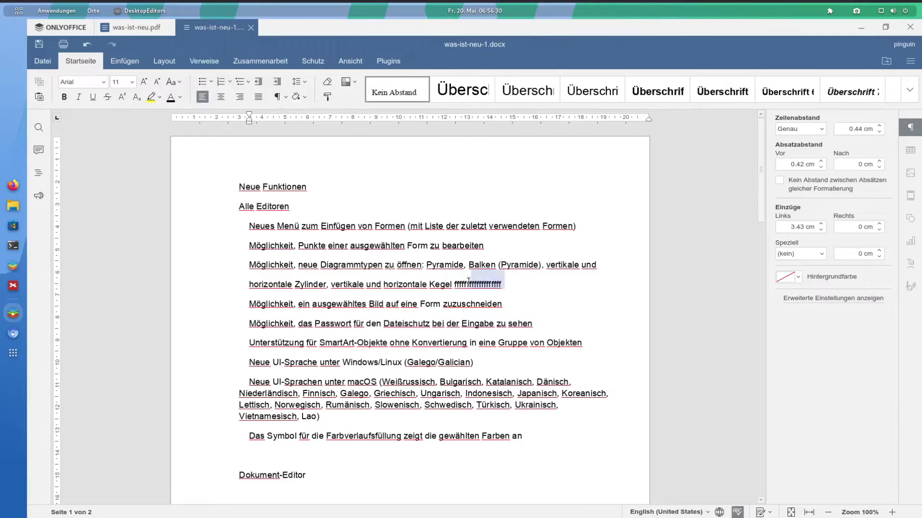
{"action": "key", "text": "Delete"}
{"action": "key", "text": "Delete"}
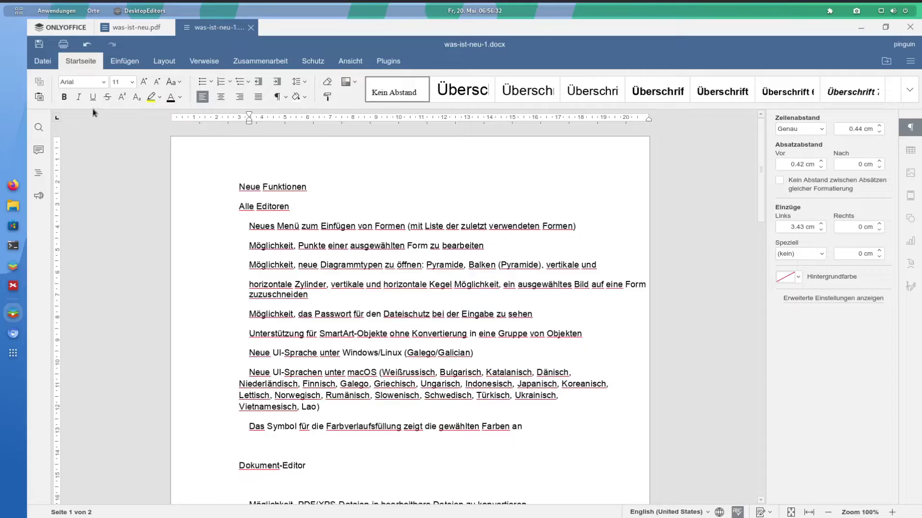
- Save the document as a PDF (Portables Dokumentenformat)
{"action": "left_click", "coordinate": [48, 63]}
{"action": "left_click", "coordinate": [68, 133]}
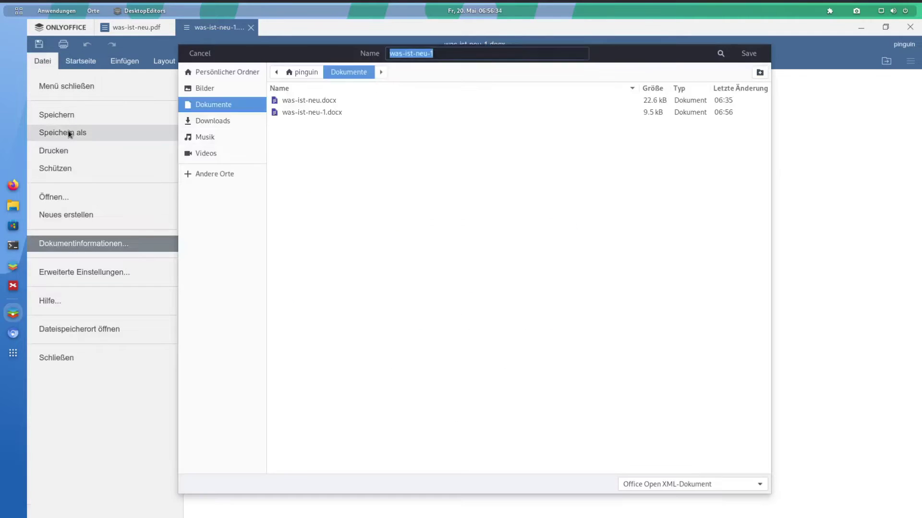
{"action": "left_click", "coordinate": [668, 485]}
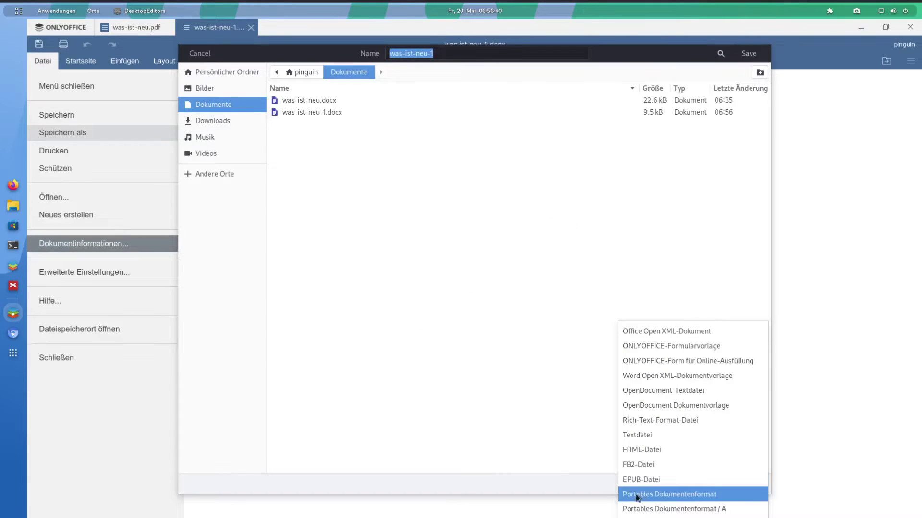
{"action": "left_click", "coordinate": [695, 495]}
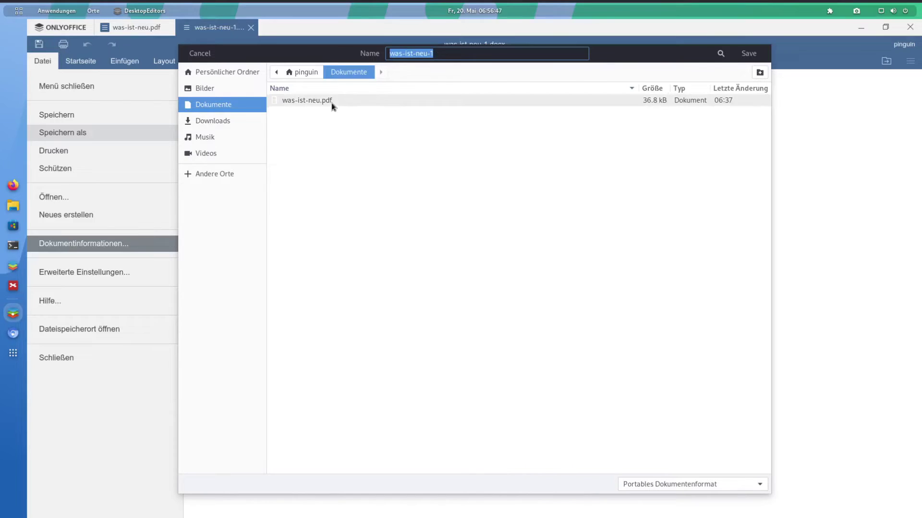
{"action": "left_click", "coordinate": [748, 54]}
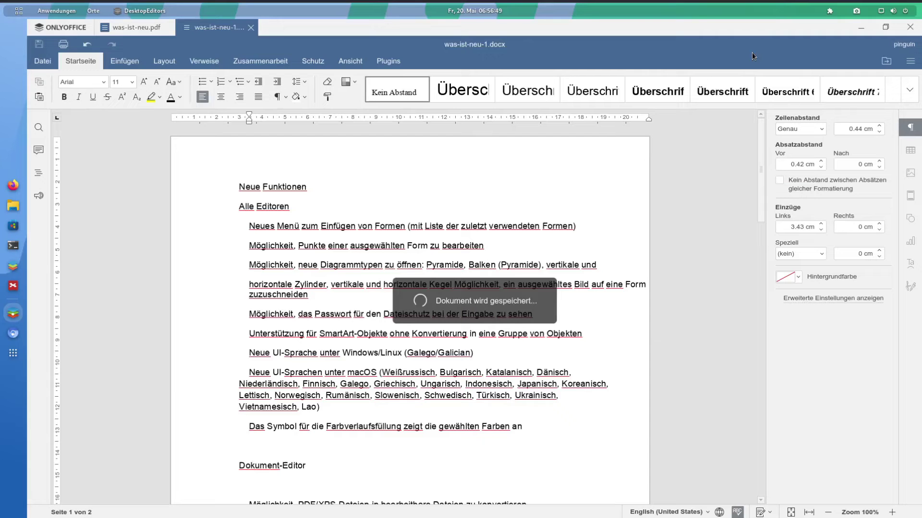
- View was-ist-neu-1.pdf from Dokumente in an enlarged Document Viewer, then close it and Files
{"action": "left_click", "coordinate": [13, 205]}
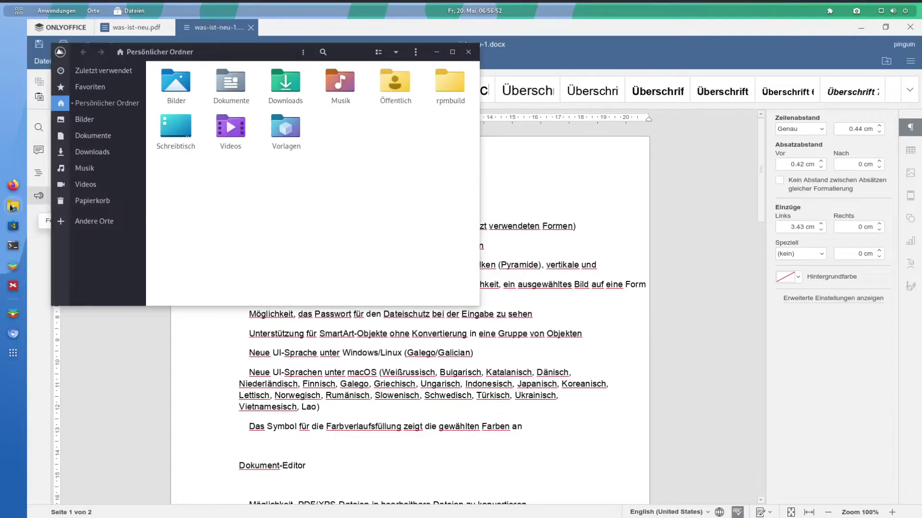
{"action": "double_click", "coordinate": [231, 83]}
{"action": "right_click", "coordinate": [358, 108]}
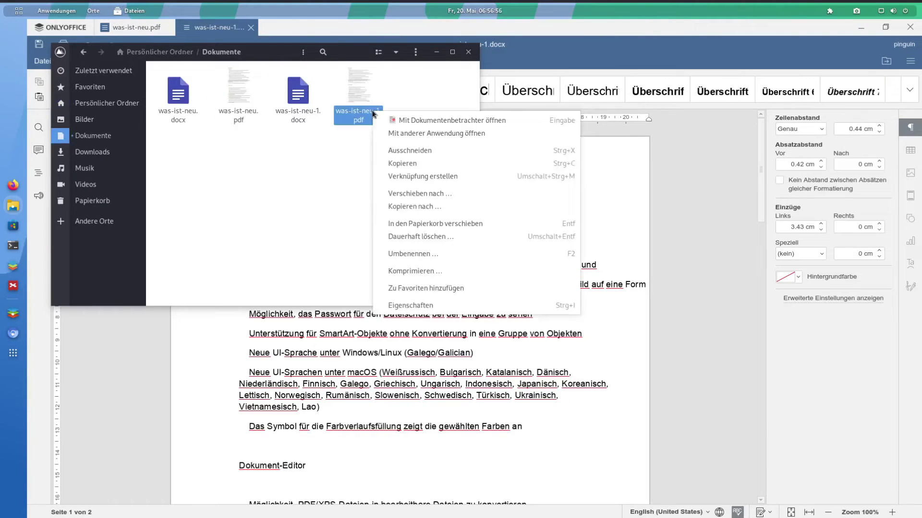
{"action": "left_click", "coordinate": [404, 119]}
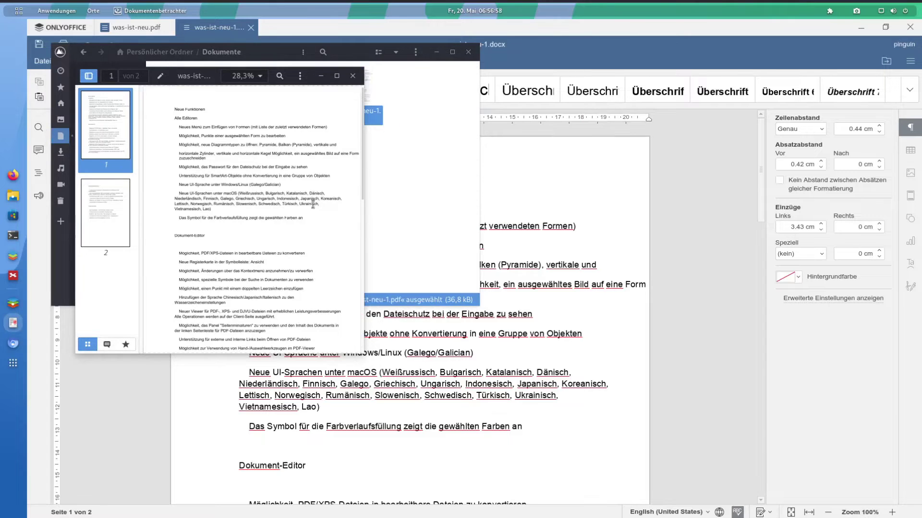
{"action": "left_click_drag", "start_coordinate": [363, 354], "coordinate": [575, 487]}
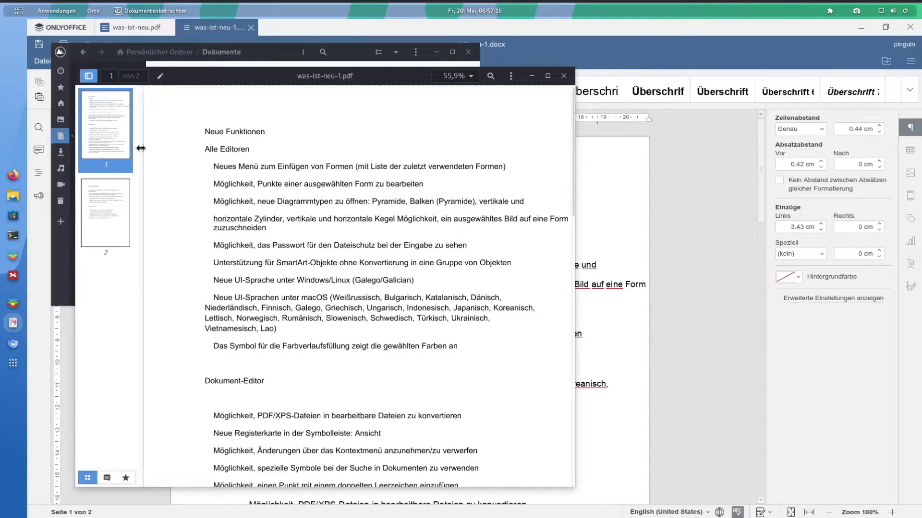
{"action": "scroll", "coordinate": [246, 188], "scroll_direction": "up", "scroll_amount": 1}
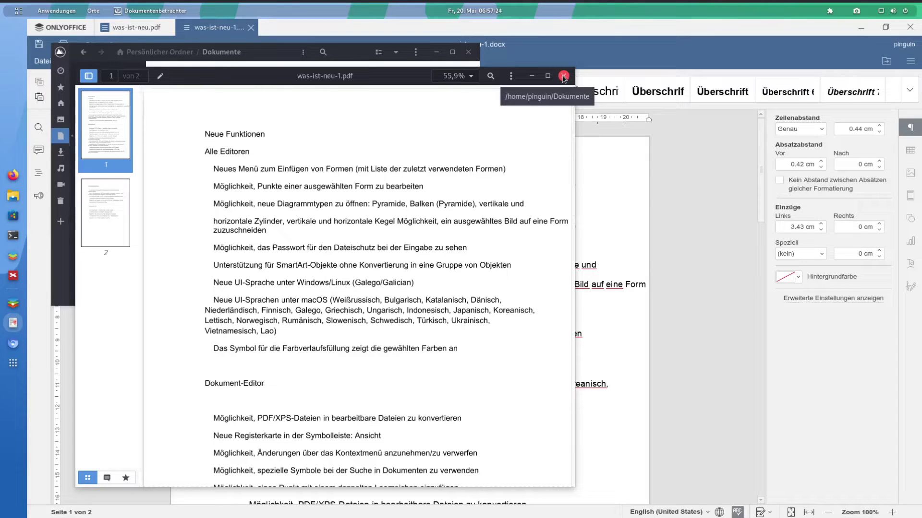
{"action": "left_click", "coordinate": [564, 77]}
{"action": "left_click", "coordinate": [469, 52]}
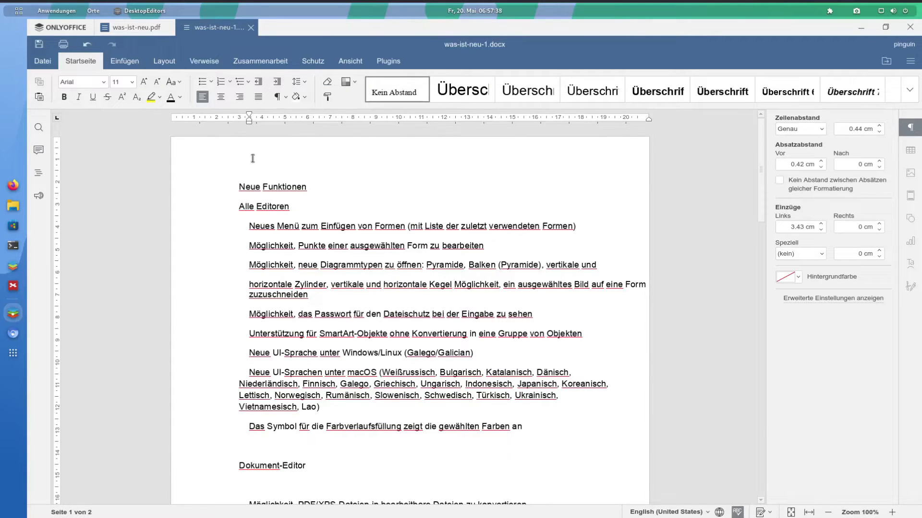
- Create a new spreadsheet and fill C3:C18 with the series 1 to 16
{"action": "left_click", "coordinate": [60, 28]}
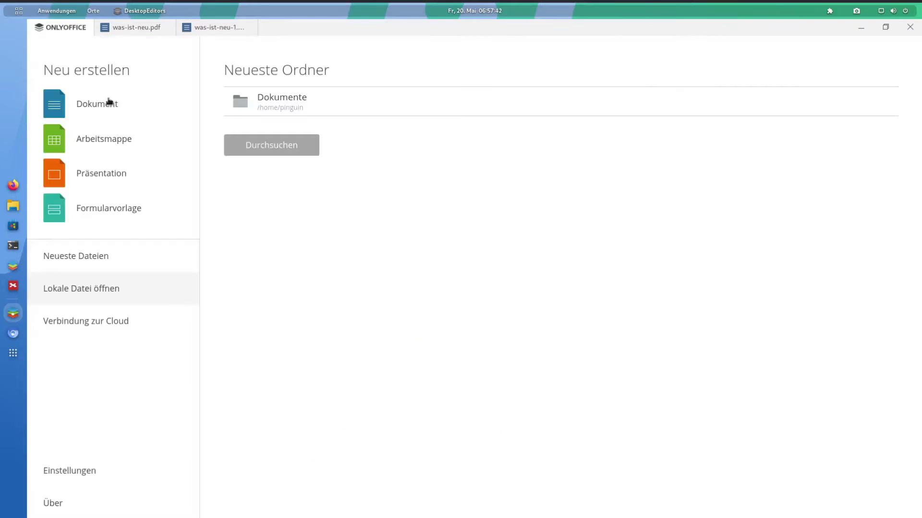
{"action": "left_click", "coordinate": [125, 29]}
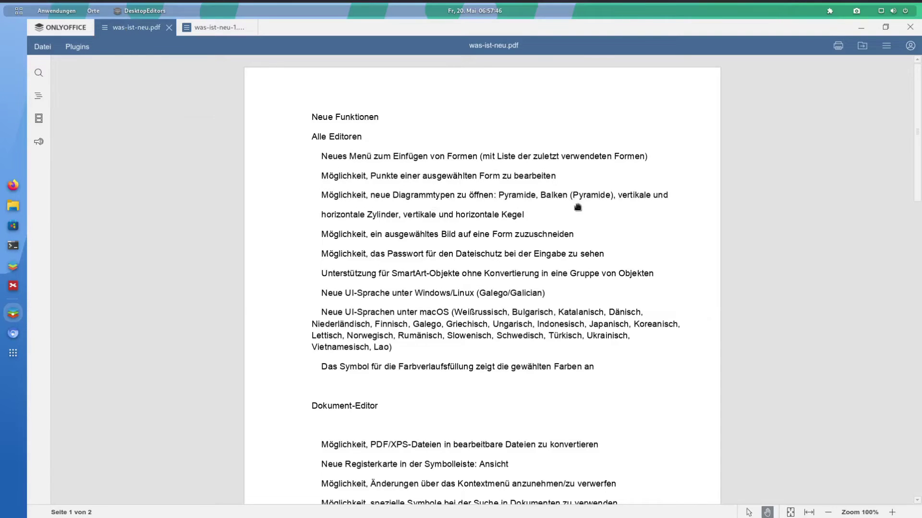
{"action": "left_click", "coordinate": [48, 29]}
{"action": "left_click", "coordinate": [67, 132]}
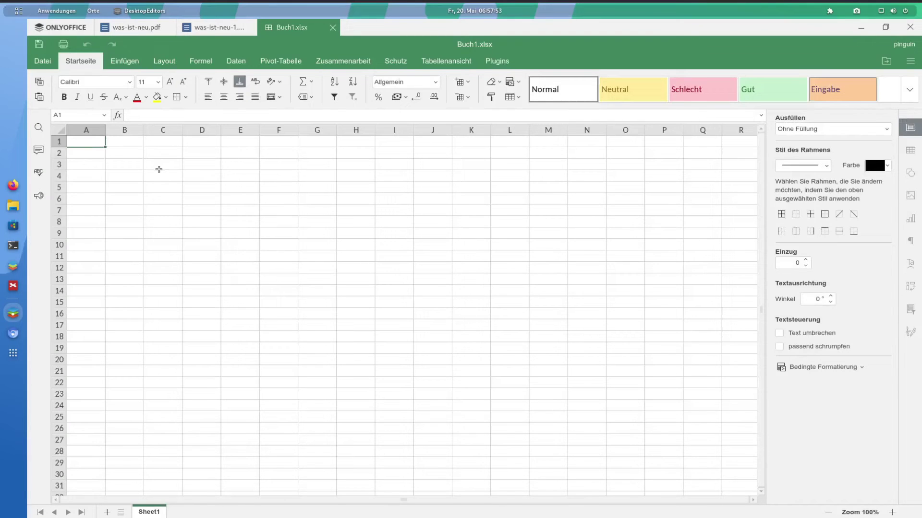
{"action": "left_click", "coordinate": [157, 167]}
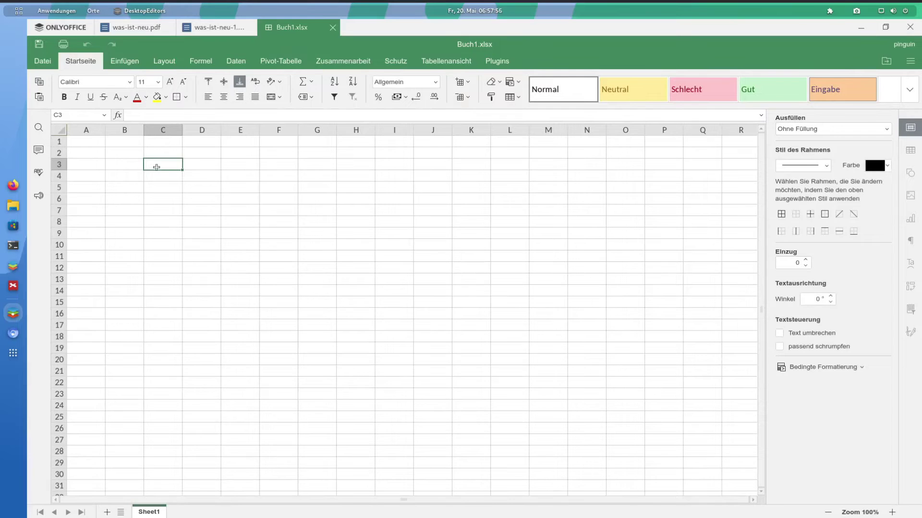
{"action": "type", "text": "1"}
{"action": "key", "text": "Return"}
{"action": "type", "text": "2"}
{"action": "key", "text": "Return"}
{"action": "left_click_drag", "start_coordinate": [168, 166], "coordinate": [181, 338]}
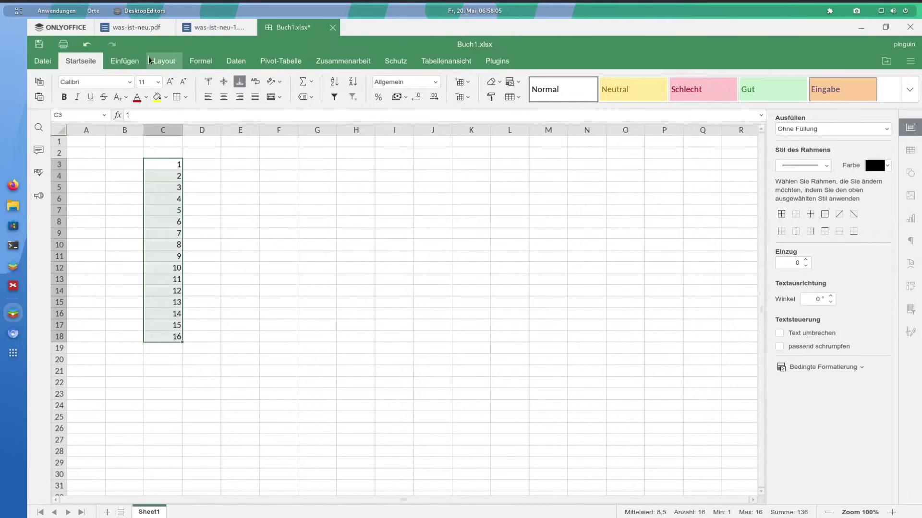
- Insert a 3D column chart of the numbers beside column C, then return to was-ist-neu.pdf
{"action": "left_click", "coordinate": [130, 62]}
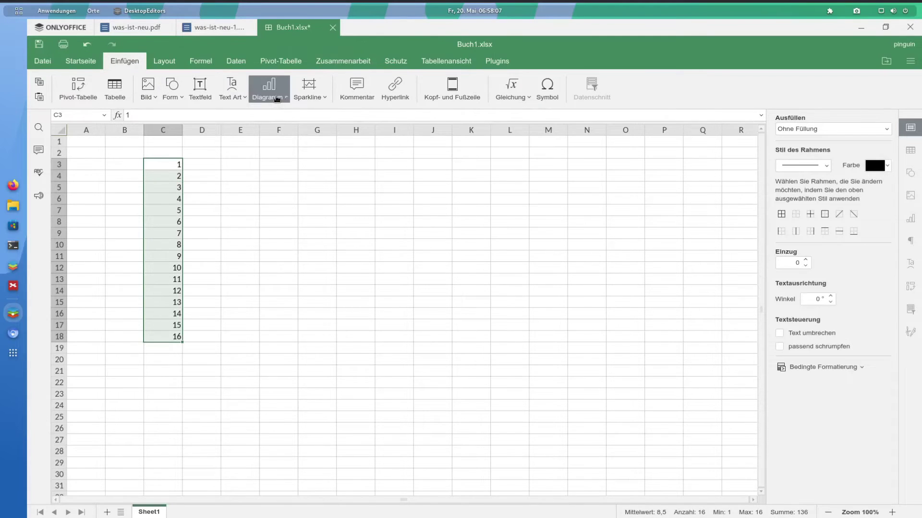
{"action": "left_click", "coordinate": [277, 98]}
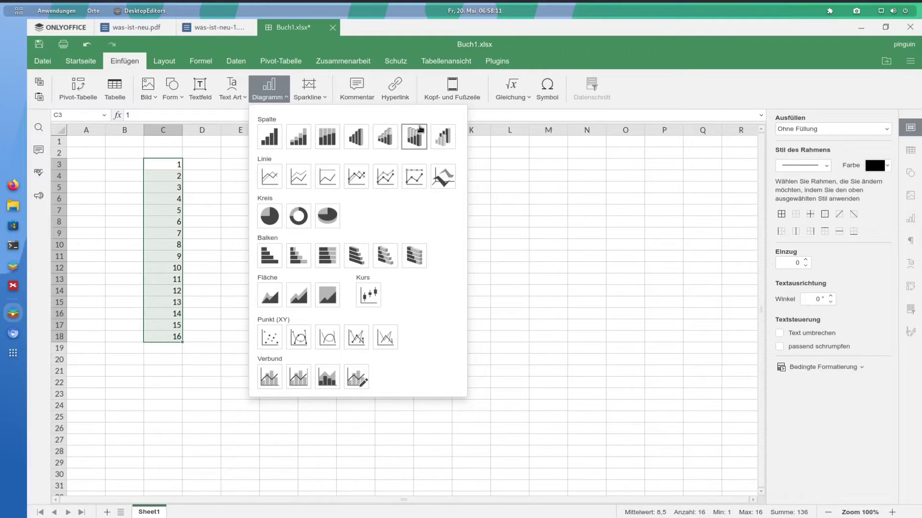
{"action": "left_click", "coordinate": [387, 134]}
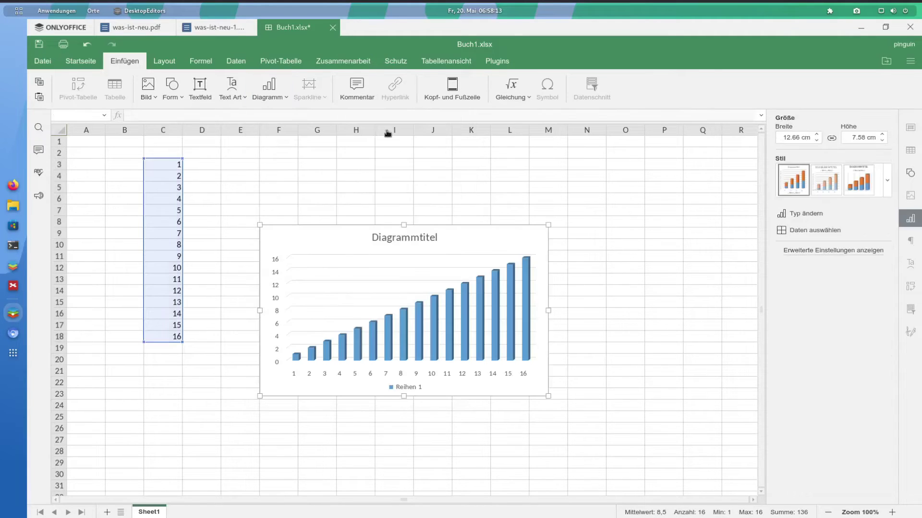
{"action": "left_click_drag", "start_coordinate": [477, 227], "coordinate": [414, 162]}
{"action": "left_click", "coordinate": [539, 221]}
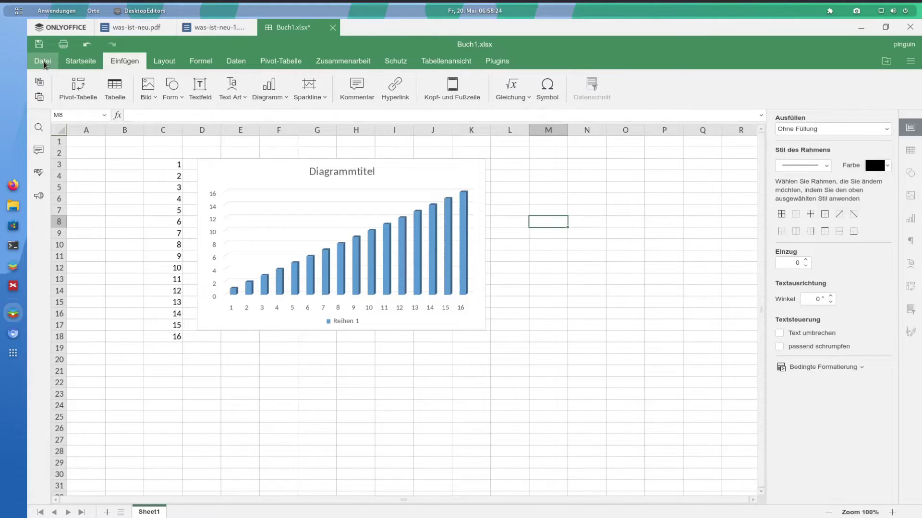
{"action": "left_click", "coordinate": [124, 29]}
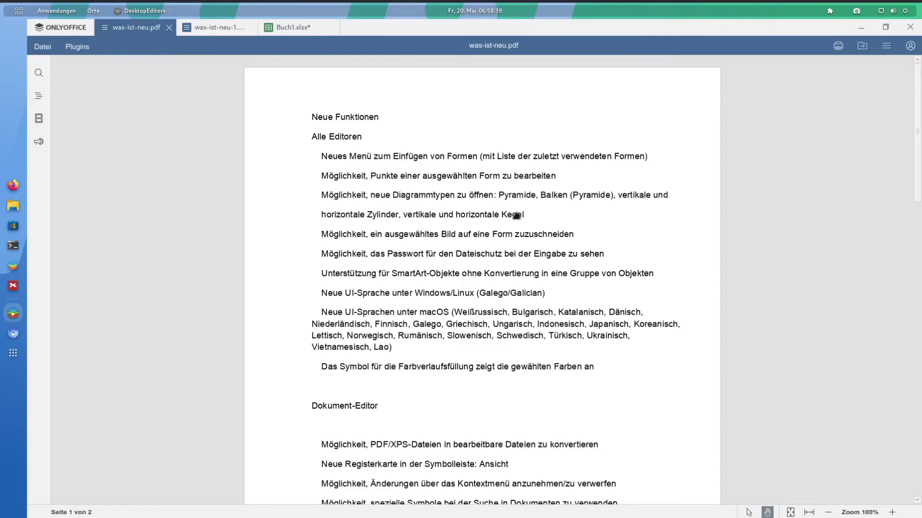
- Create a new presentation and select both placeholders on the first slide
{"action": "left_click", "coordinate": [64, 29]}
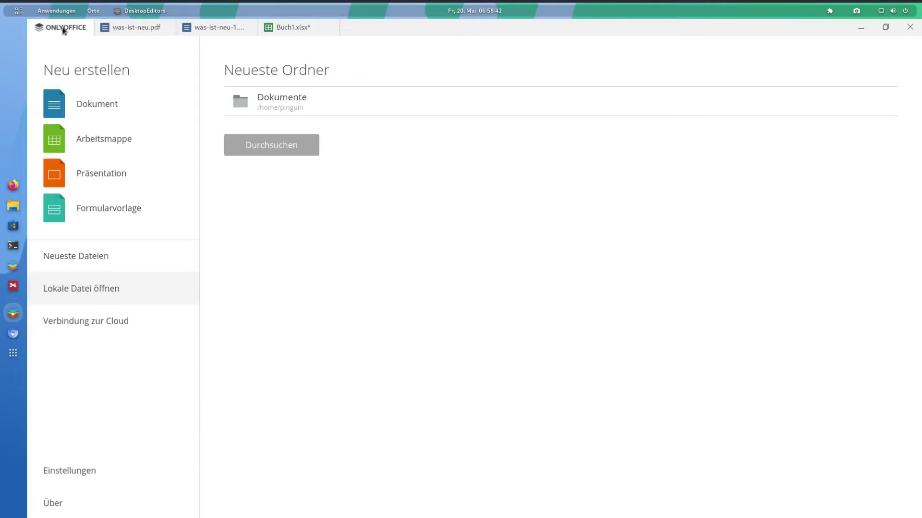
{"action": "left_click", "coordinate": [86, 178]}
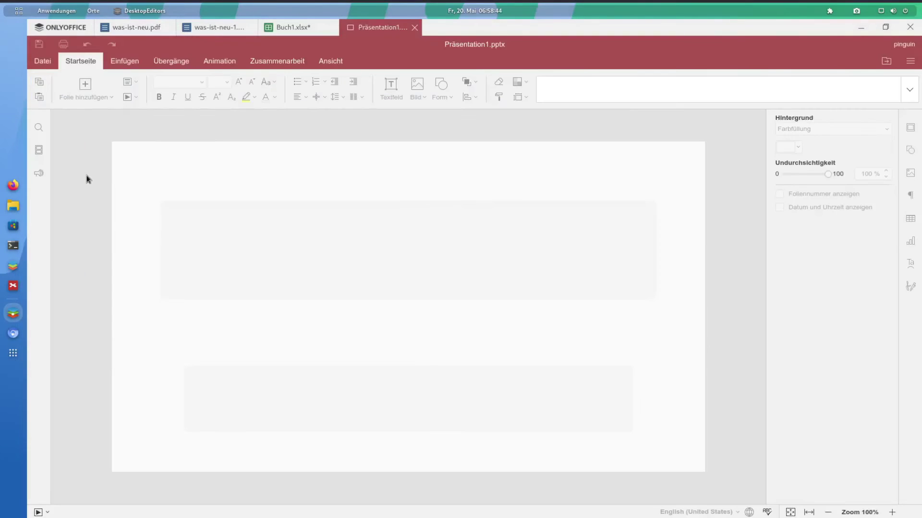
{"action": "left_click_drag", "start_coordinate": [267, 163], "coordinate": [738, 389]}
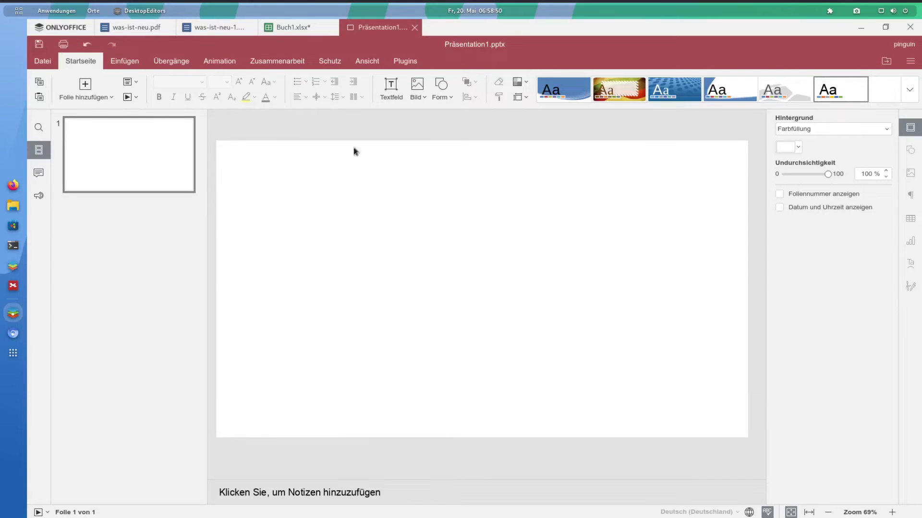
- Insert the antarctica picture from the Bilder folder onto slide 1
{"action": "left_click", "coordinate": [134, 63]}
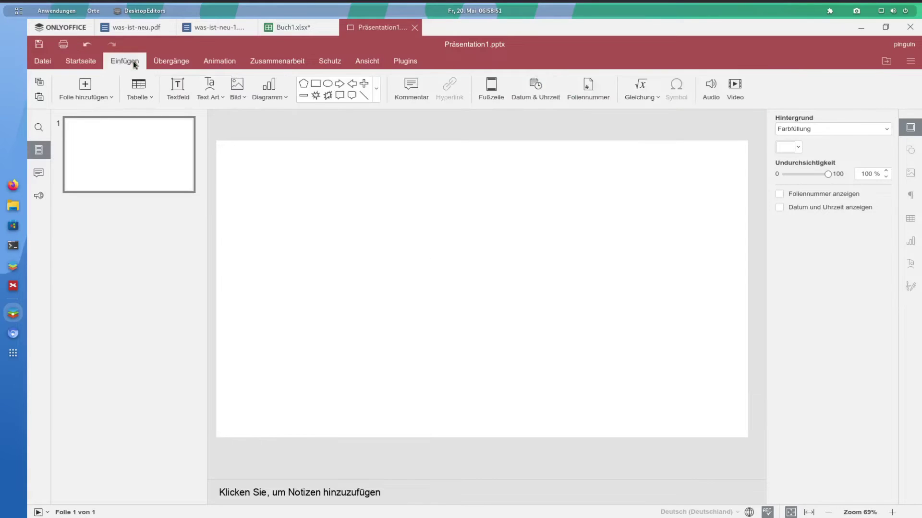
{"action": "left_click", "coordinate": [247, 98]}
{"action": "left_click", "coordinate": [249, 116]}
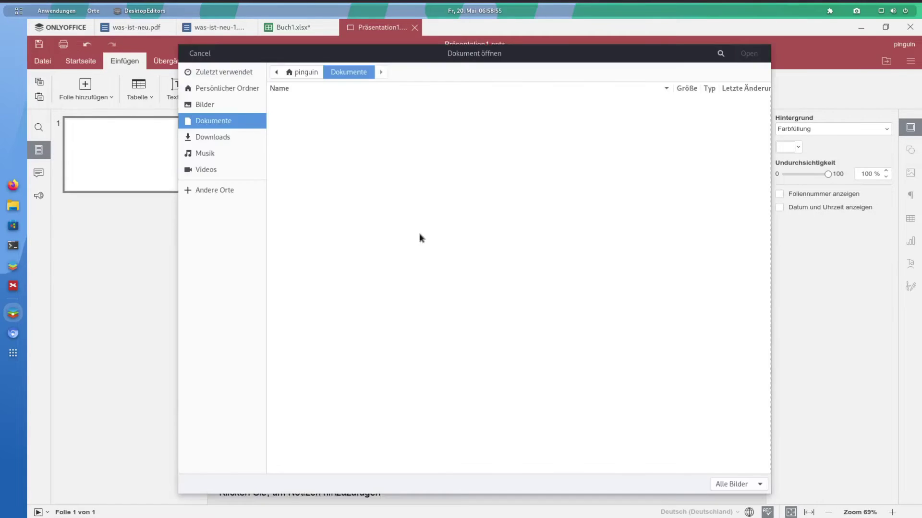
{"action": "left_click", "coordinate": [206, 105]}
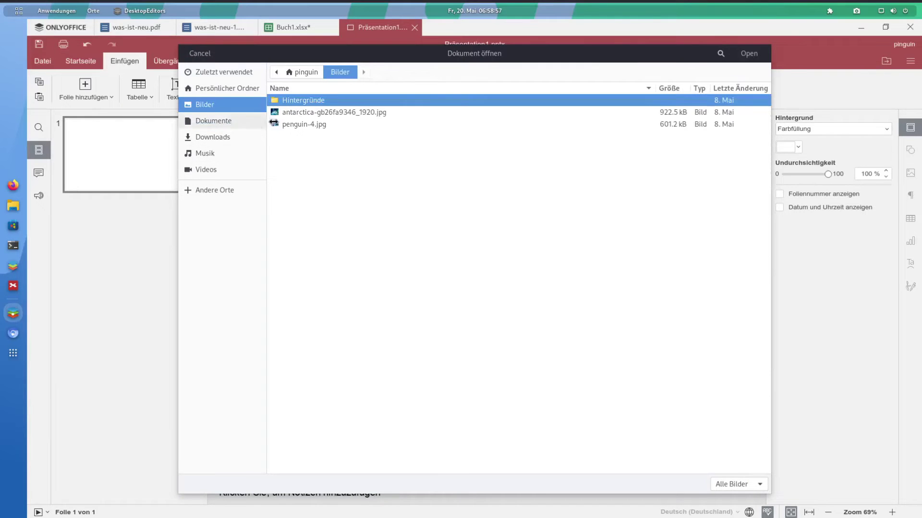
{"action": "double_click", "coordinate": [290, 113]}
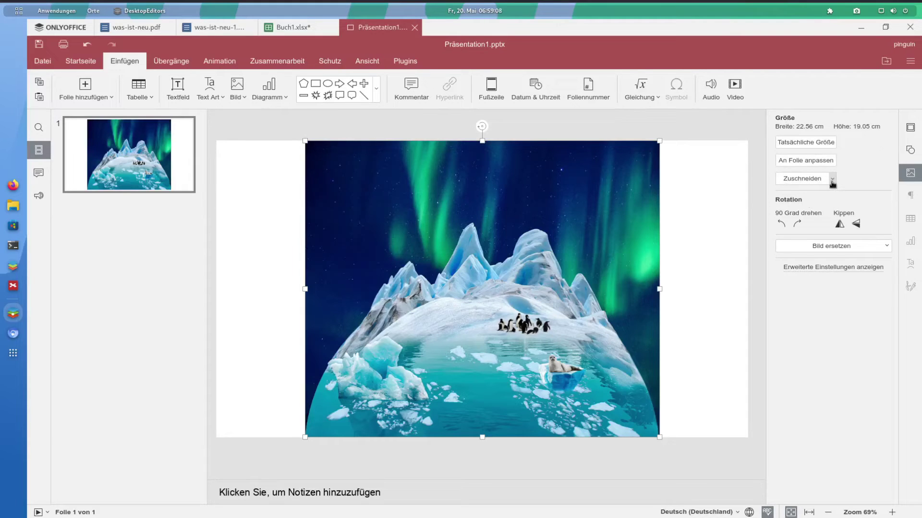
- Crop the picture's sky and bottom to 22.56 × 12.31 cm and move it higher
{"action": "left_click", "coordinate": [827, 159]}
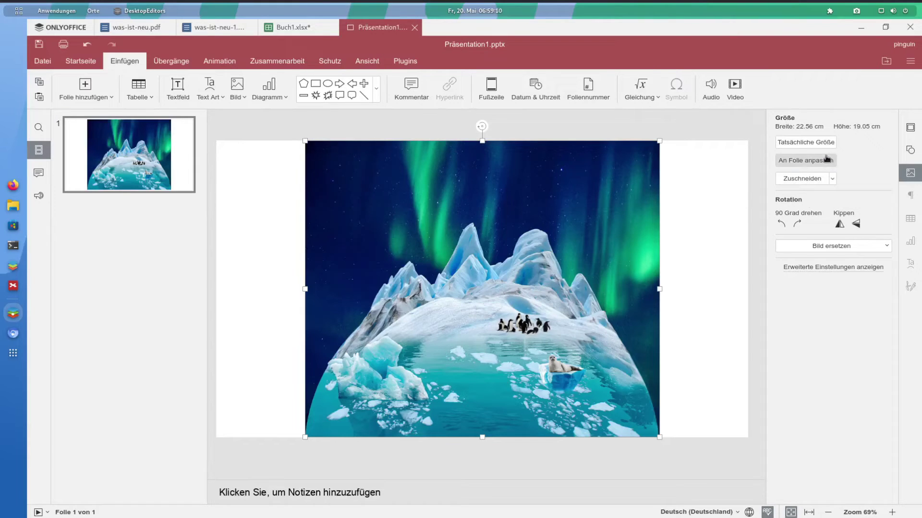
{"action": "left_click", "coordinate": [833, 179]}
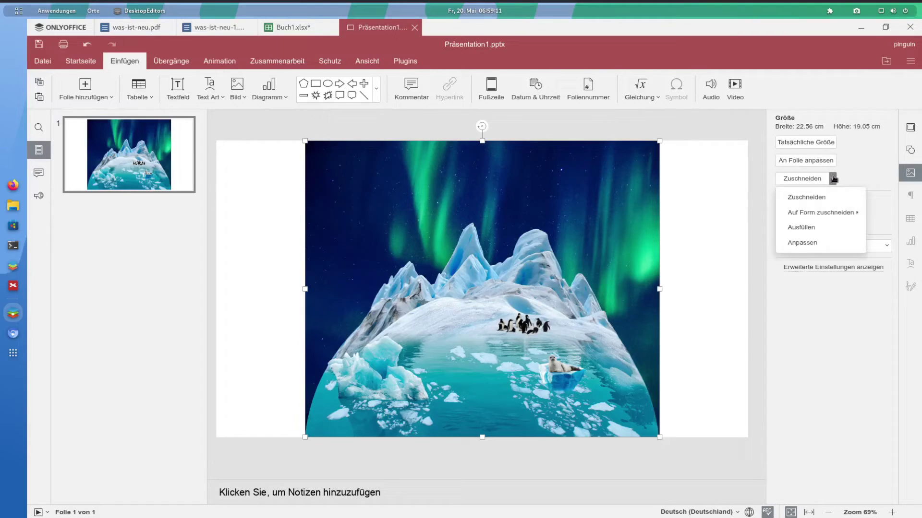
{"action": "left_click", "coordinate": [815, 196]}
{"action": "left_click_drag", "start_coordinate": [482, 142], "coordinate": [485, 195]}
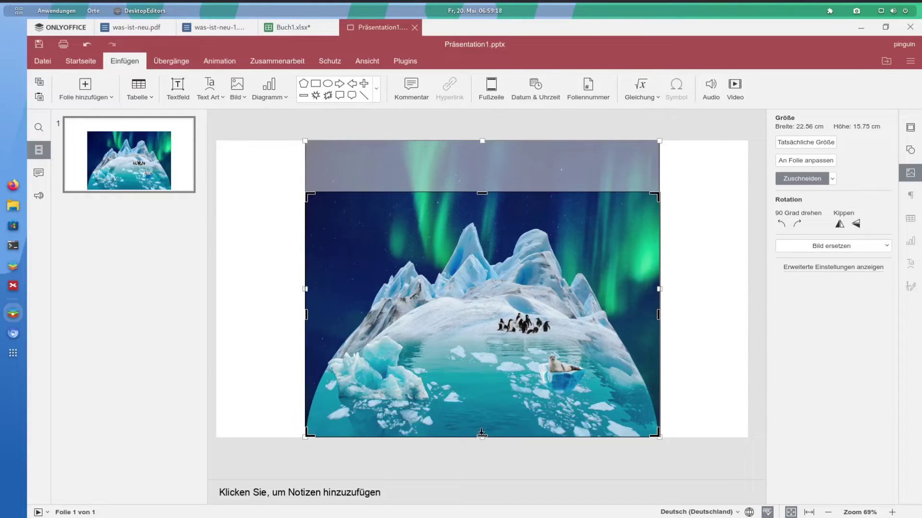
{"action": "left_click_drag", "start_coordinate": [482, 434], "coordinate": [482, 383]}
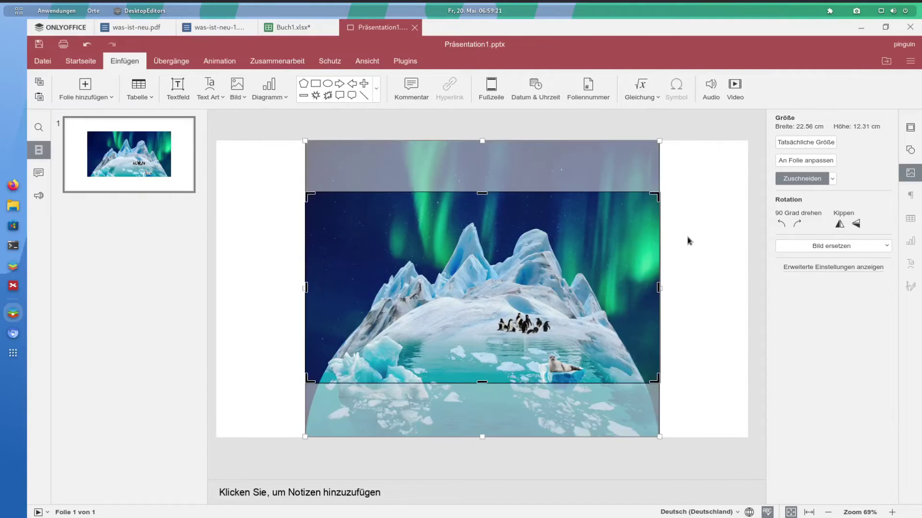
{"action": "left_click", "coordinate": [689, 241]}
{"action": "left_click_drag", "start_coordinate": [524, 253], "coordinate": [503, 244]}
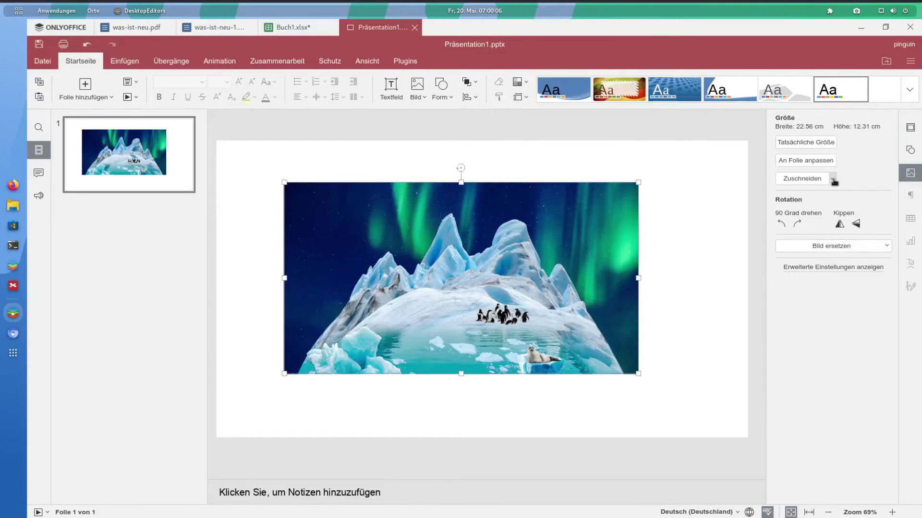
{"action": "left_click", "coordinate": [834, 181]}
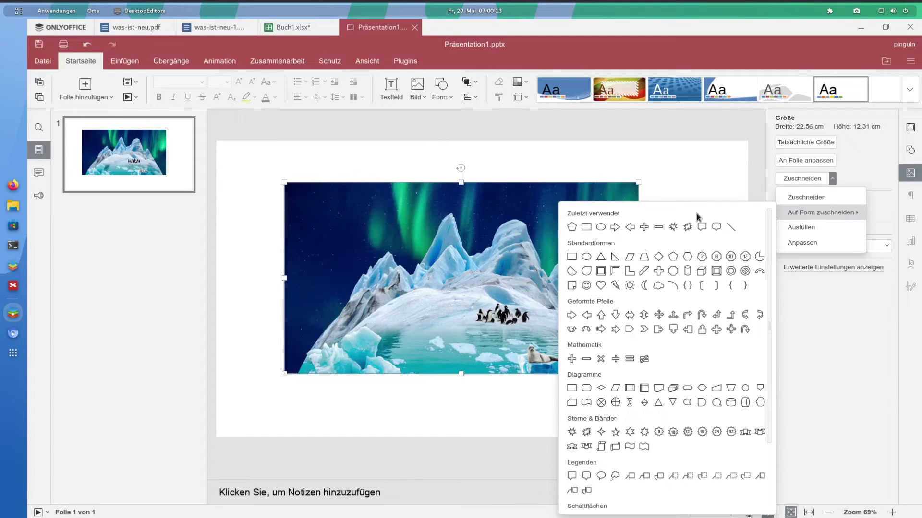
- Crop the picture to a star shape, stretch it to 15.07 cm tall, and nudge it up
{"action": "left_click", "coordinate": [687, 227]}
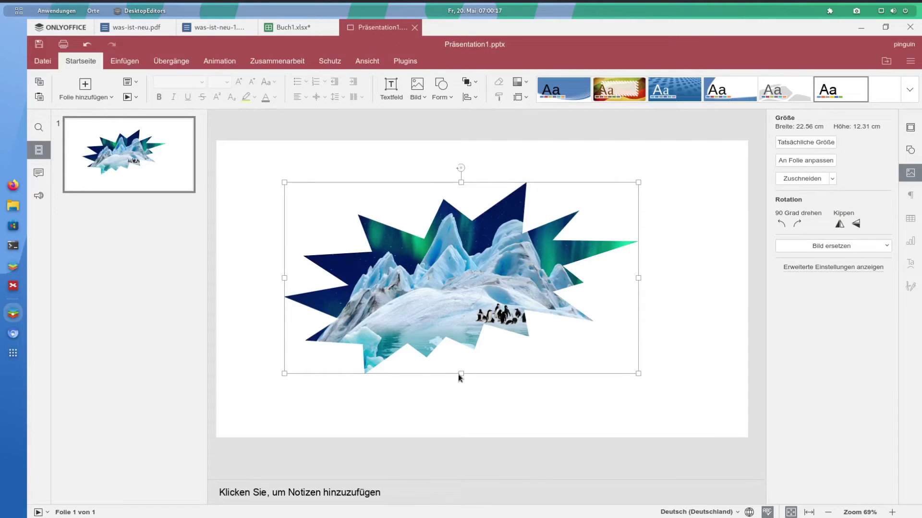
{"action": "left_click_drag", "start_coordinate": [459, 370], "coordinate": [461, 416]}
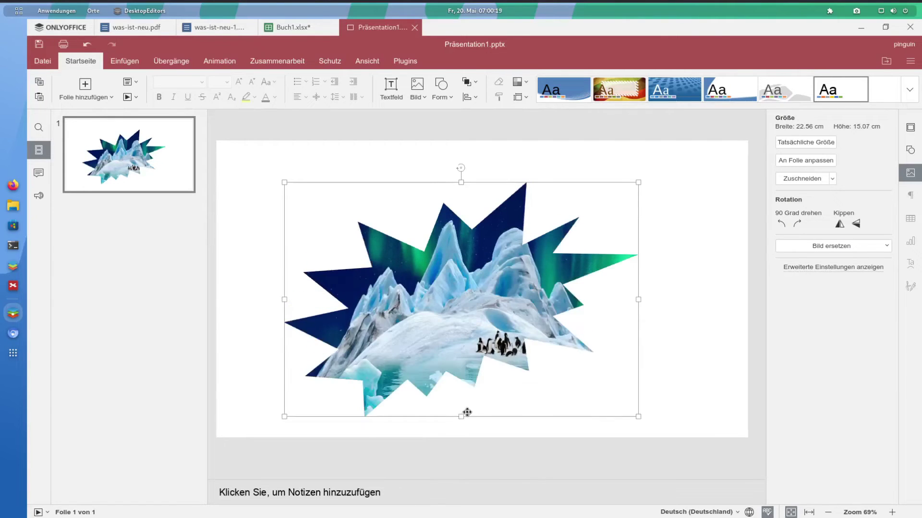
{"action": "left_click_drag", "start_coordinate": [490, 298], "coordinate": [496, 274]}
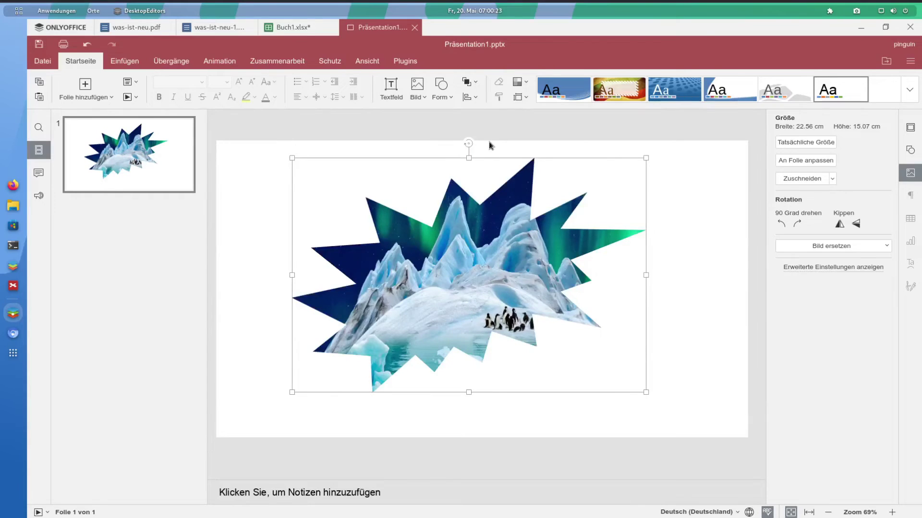
{"action": "right_click", "coordinate": [475, 220]}
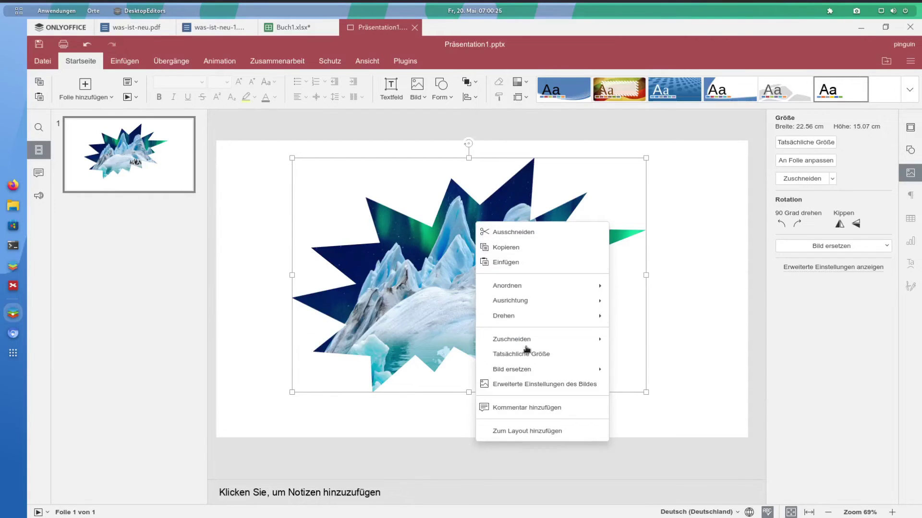
{"action": "key", "text": "Escape"}
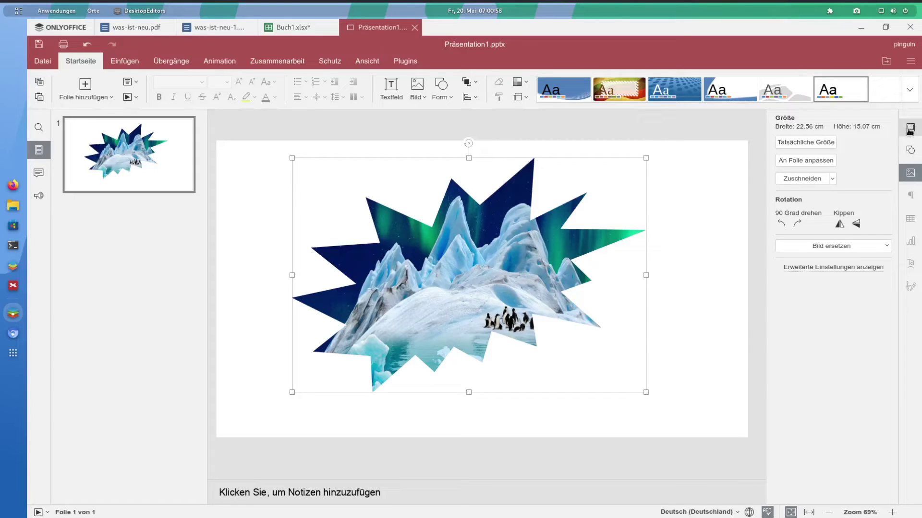
- Turn on 'Schatten anzeigen' in the shape settings, leaving the shape unchanged
{"action": "left_click", "coordinate": [910, 150]}
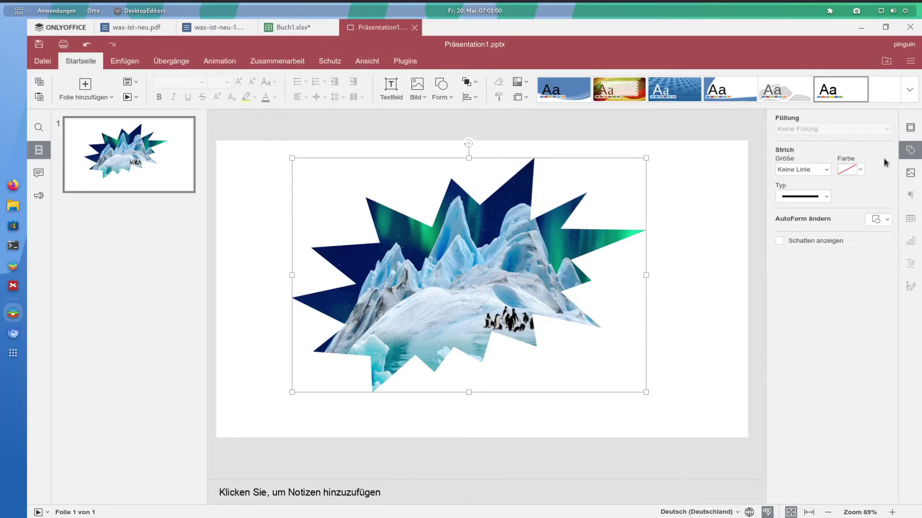
{"action": "left_click", "coordinate": [780, 241]}
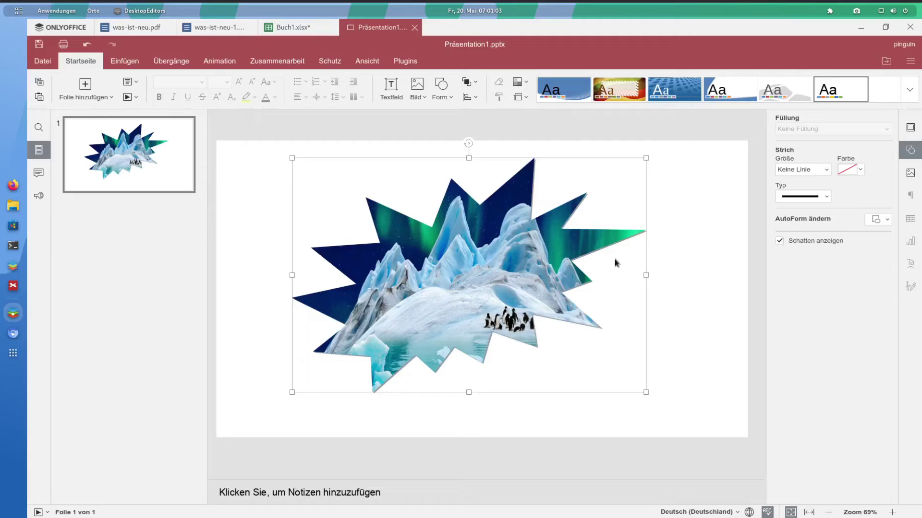
{"action": "left_click", "coordinate": [887, 221]}
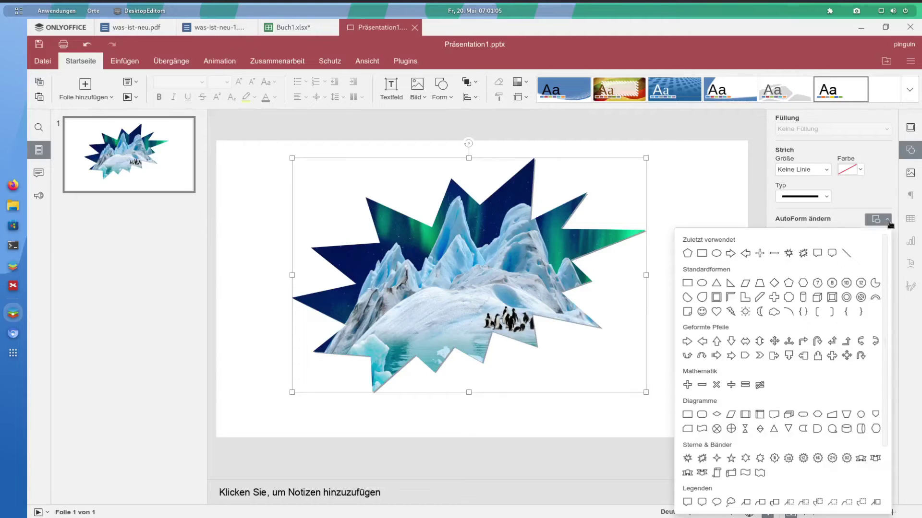
{"action": "left_click", "coordinate": [887, 220]}
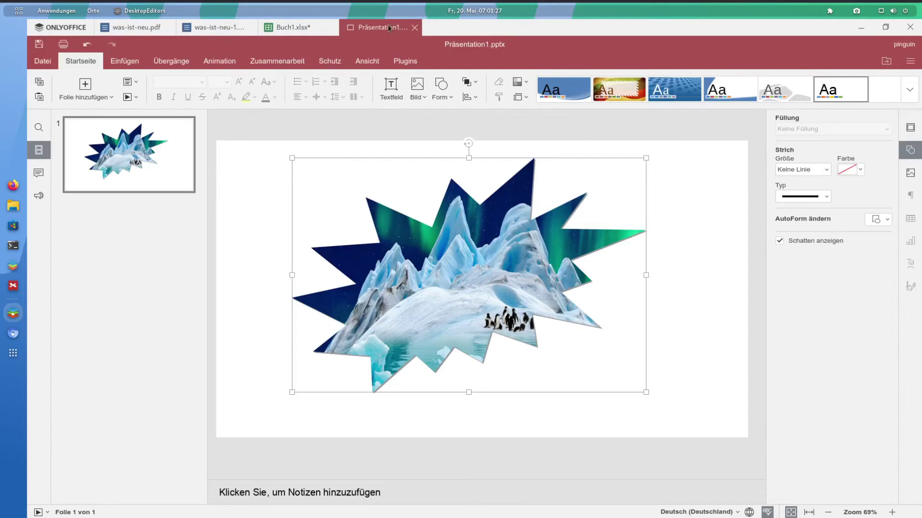
- View the Buch1.xlsx column chart, then scroll the was-ist-neu-1.docx Neue Funktionen list
{"action": "left_click", "coordinate": [290, 27]}
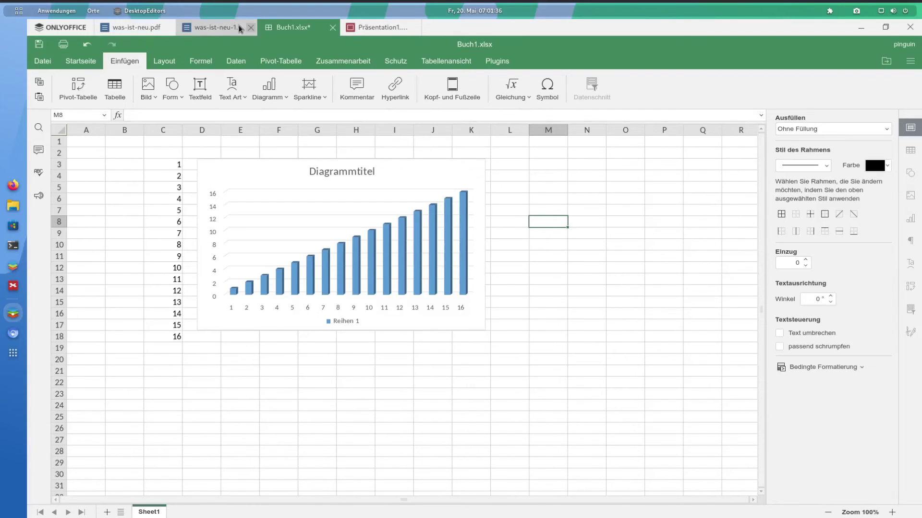
{"action": "left_click", "coordinate": [225, 28]}
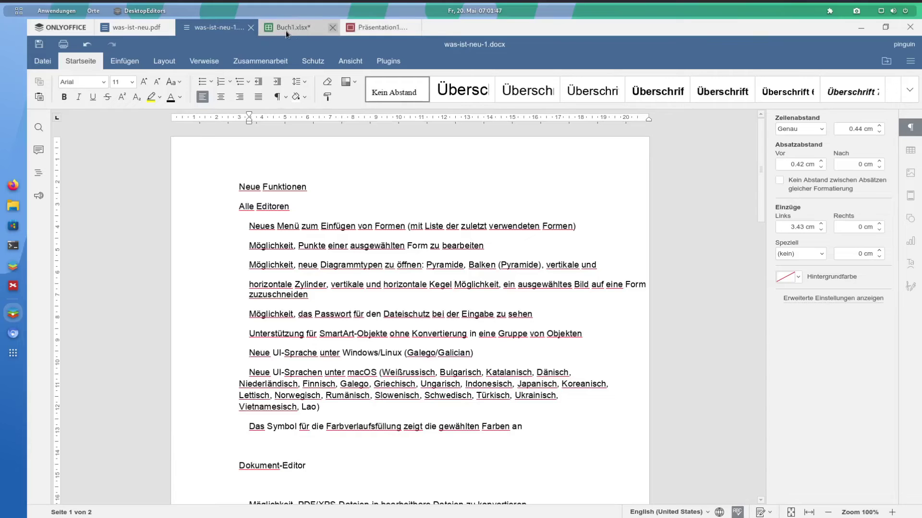
{"action": "scroll", "coordinate": [369, 167], "scroll_direction": "down", "scroll_amount": 5}
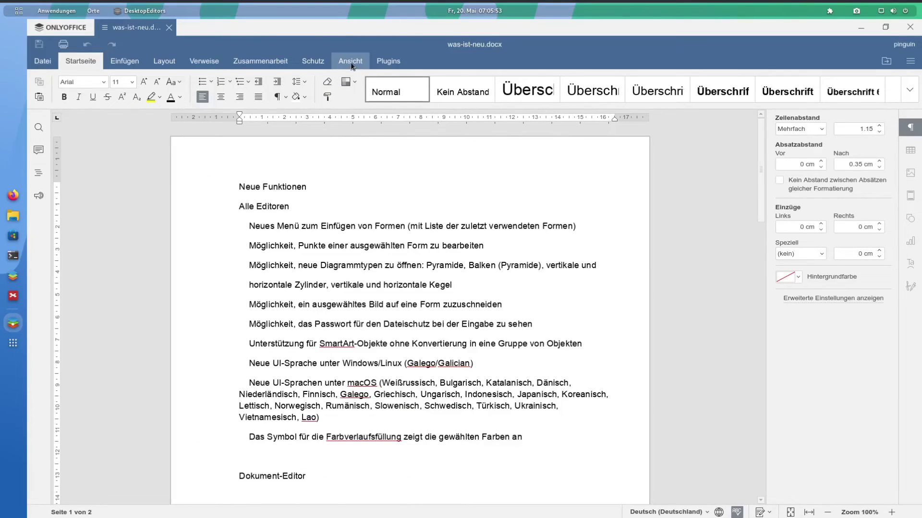
{"action": "left_click", "coordinate": [351, 65]}
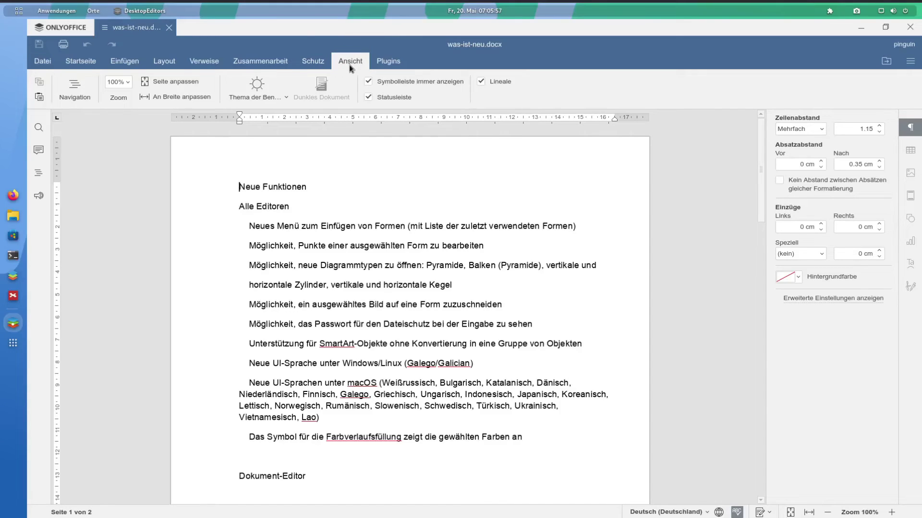
{"action": "left_click", "coordinate": [269, 102]}
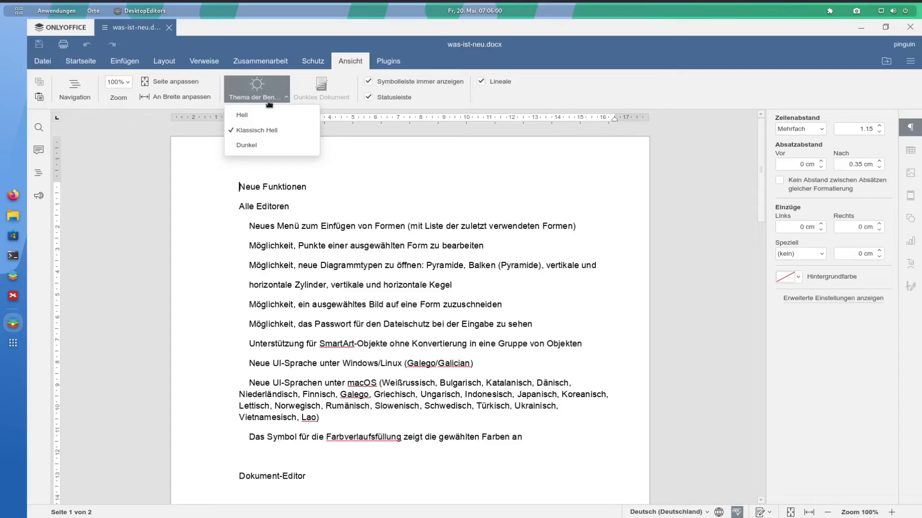
{"action": "left_click", "coordinate": [247, 145]}
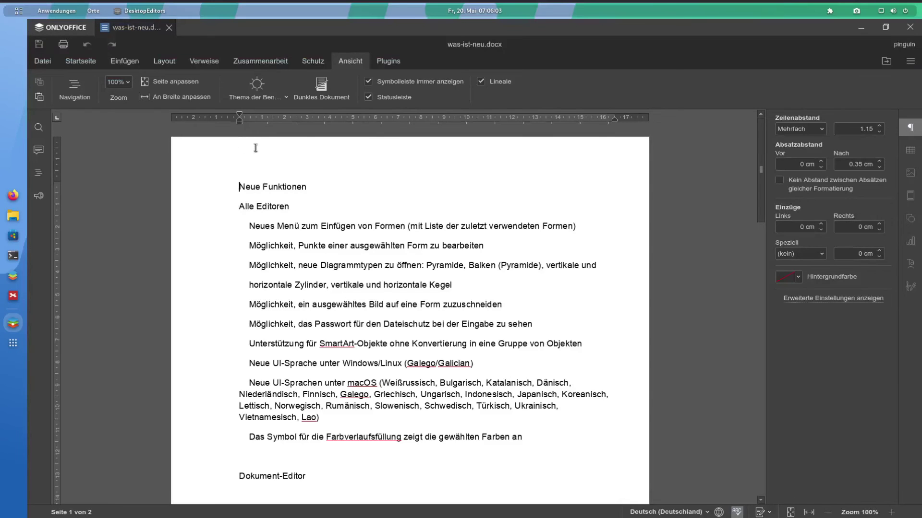
{"action": "left_click", "coordinate": [273, 103]}
{"action": "left_click", "coordinate": [263, 115]}
{"action": "left_click", "coordinate": [266, 100]}
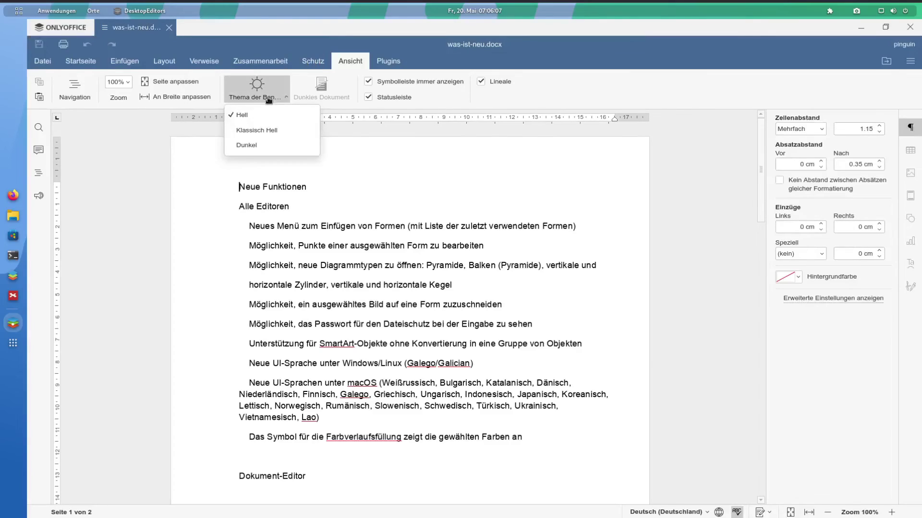
{"action": "left_click", "coordinate": [256, 130]}
{"action": "left_click", "coordinate": [267, 99]}
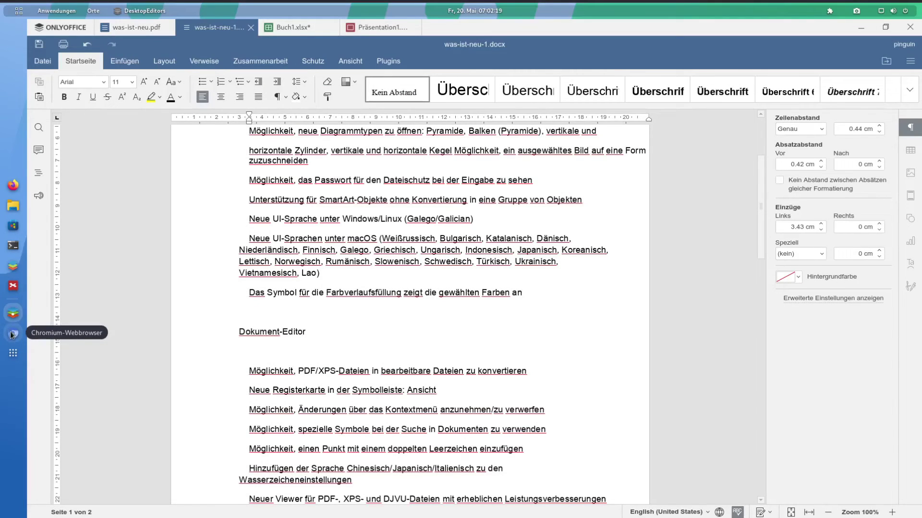
- Bring Chromium back and switch to the onlyoffice.com/de homepage tab
{"action": "left_click", "coordinate": [13, 338]}
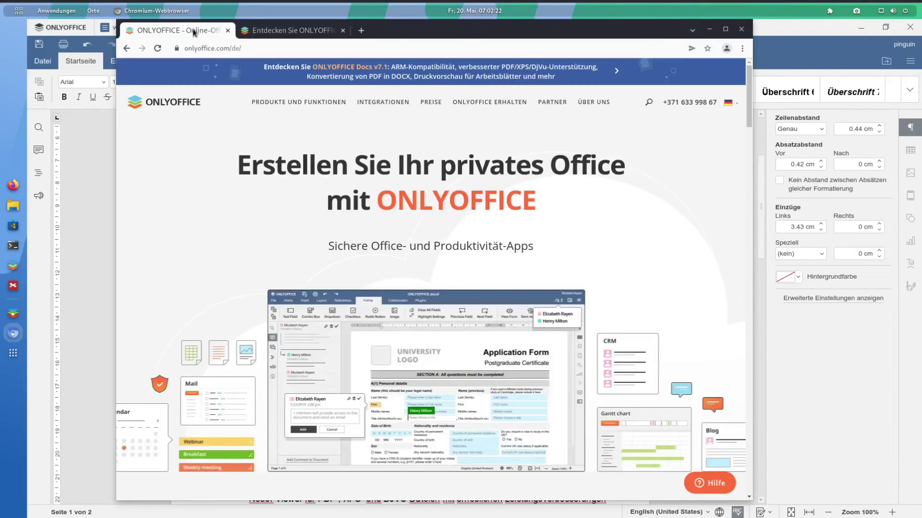
{"action": "left_click", "coordinate": [193, 30]}
{"action": "mouse_move", "coordinate": [489, 101]}
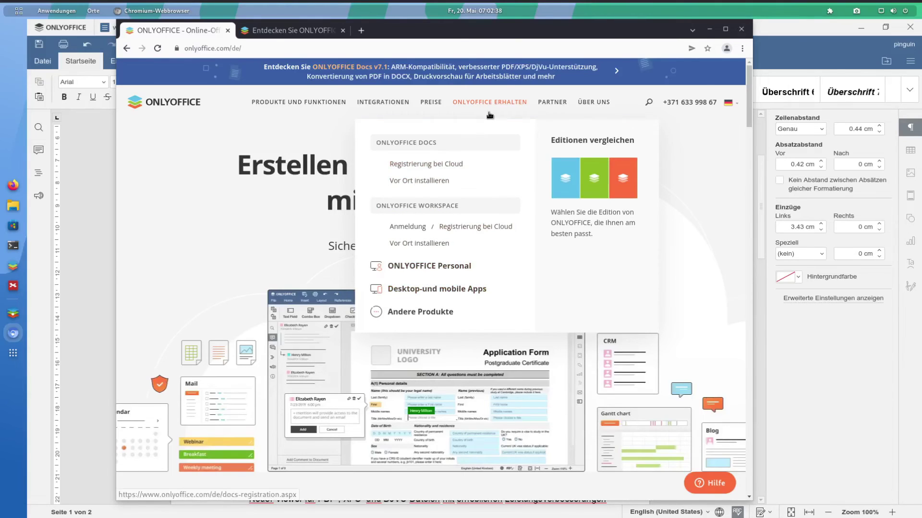
- Open the 'Desktop- und mobile Apps' download page and scroll down to the Linux packages
{"action": "left_click", "coordinate": [413, 291]}
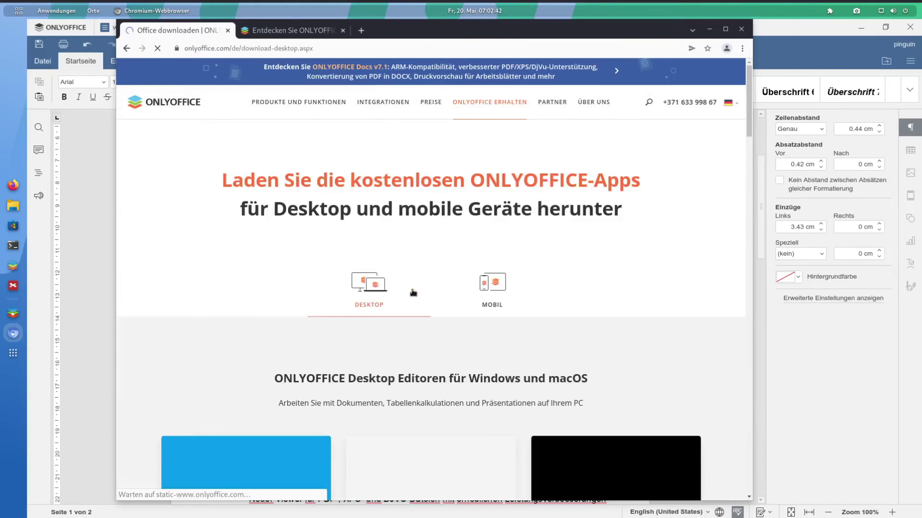
{"action": "scroll", "coordinate": [417, 286], "scroll_direction": "down", "scroll_amount": 3}
{"action": "scroll", "coordinate": [416, 284], "scroll_direction": "down", "scroll_amount": 3}
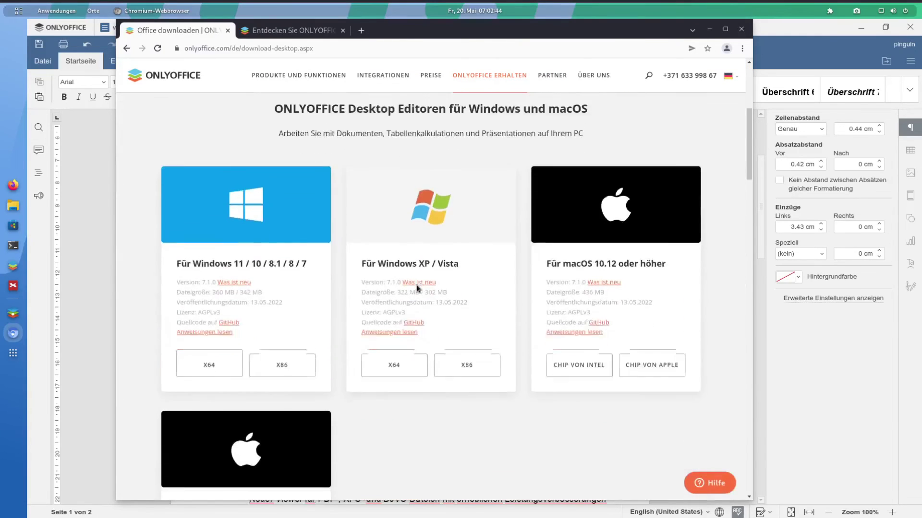
{"action": "scroll", "coordinate": [416, 284], "scroll_direction": "down", "scroll_amount": 3}
{"action": "scroll", "coordinate": [416, 284], "scroll_direction": "down", "scroll_amount": 3}
{"action": "scroll", "coordinate": [416, 284], "scroll_direction": "down", "scroll_amount": 3}
{"action": "scroll", "coordinate": [417, 285], "scroll_direction": "down", "scroll_amount": 5}
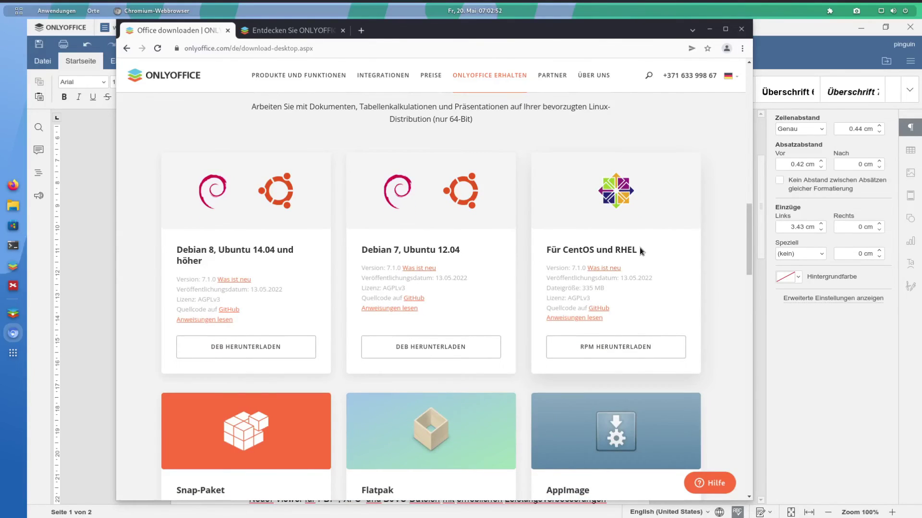
{"action": "scroll", "coordinate": [639, 247], "scroll_direction": "down", "scroll_amount": 1}
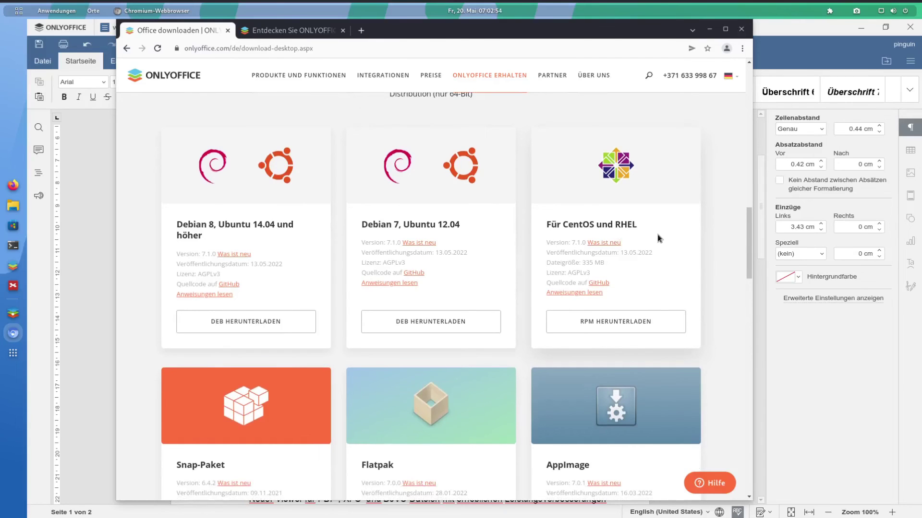
{"action": "scroll", "coordinate": [658, 238], "scroll_direction": "down", "scroll_amount": 8}
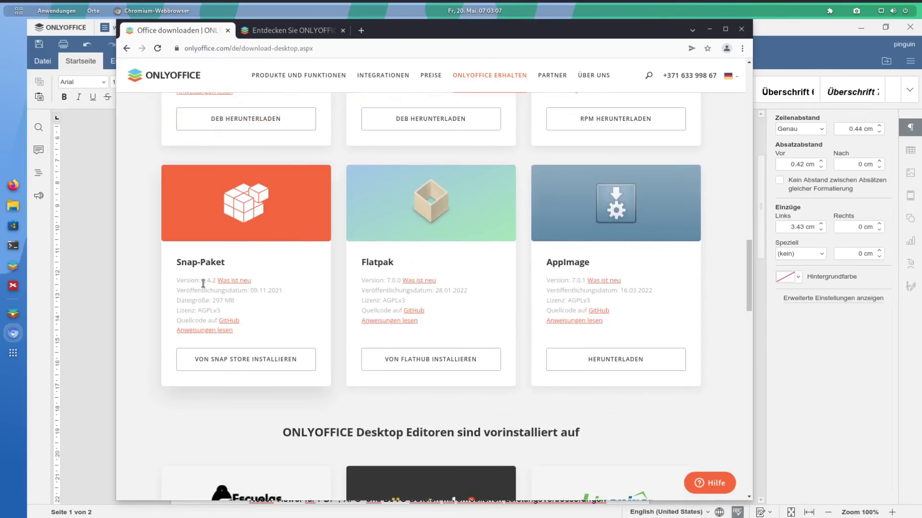
- Highlight the Snap package's version number and review the Debian, Ubuntu and CentOS 7.1.0 packages
{"action": "left_click_drag", "start_coordinate": [201, 281], "coordinate": [210, 281]}
{"action": "scroll", "coordinate": [281, 250], "scroll_direction": "up", "scroll_amount": 5}
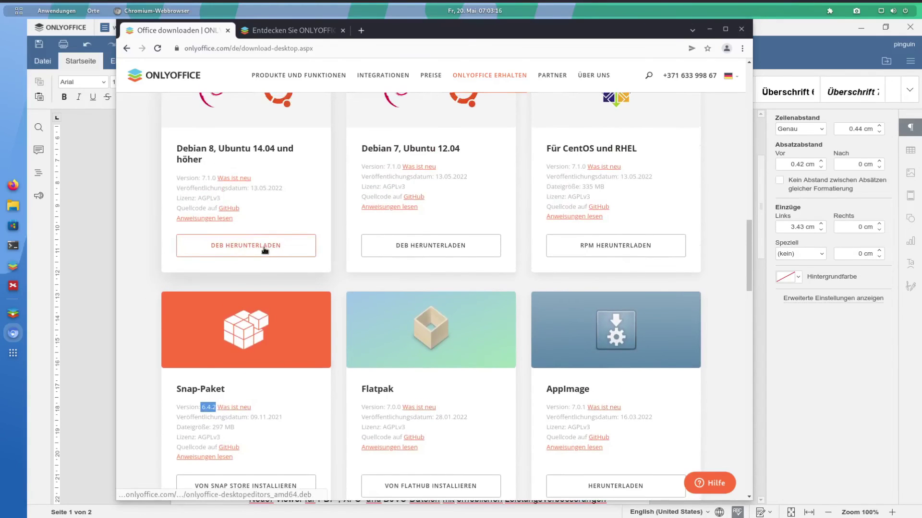
{"action": "scroll", "coordinate": [278, 279], "scroll_direction": "down", "scroll_amount": 4}
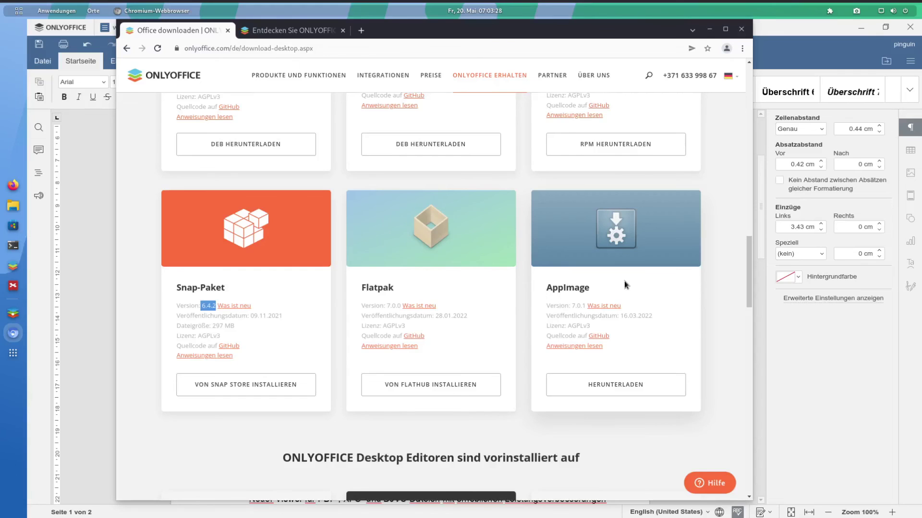
{"action": "scroll", "coordinate": [630, 312], "scroll_direction": "up", "scroll_amount": 3}
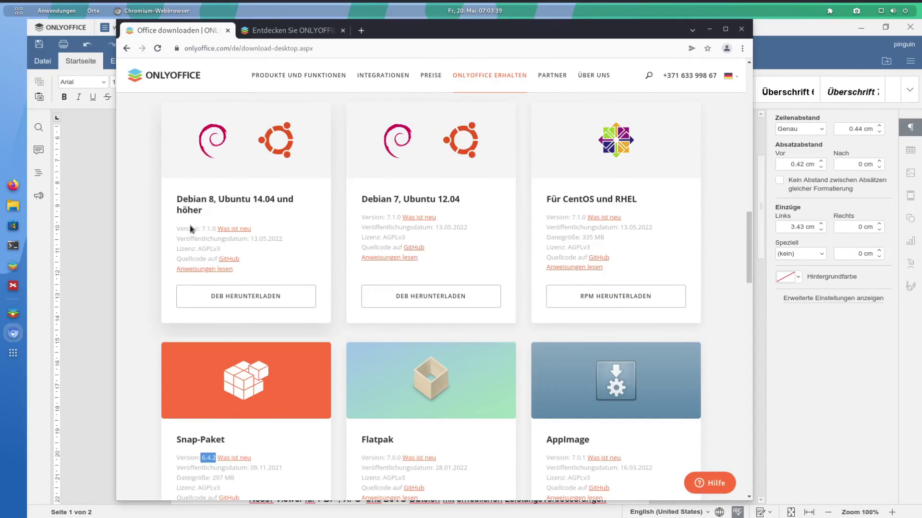
{"action": "scroll", "coordinate": [471, 266], "scroll_direction": "up", "scroll_amount": 3}
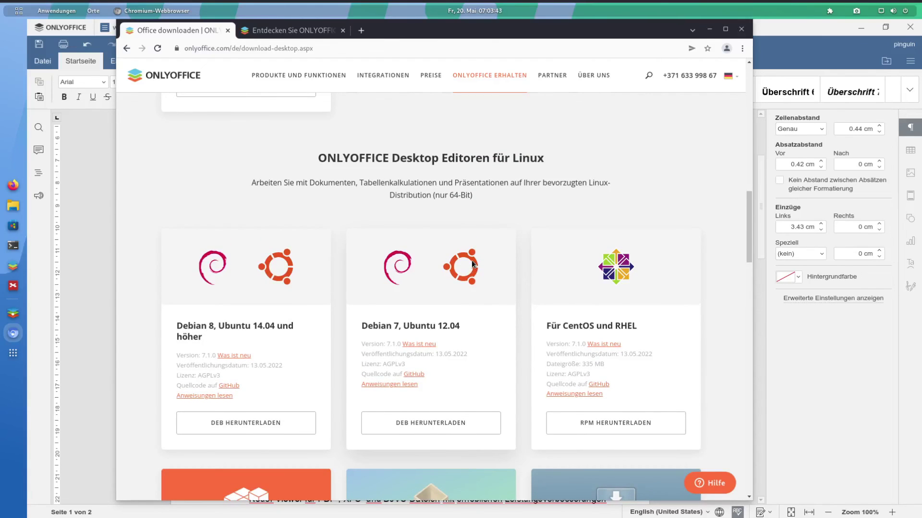
{"action": "scroll", "coordinate": [473, 264], "scroll_direction": "down", "scroll_amount": 3}
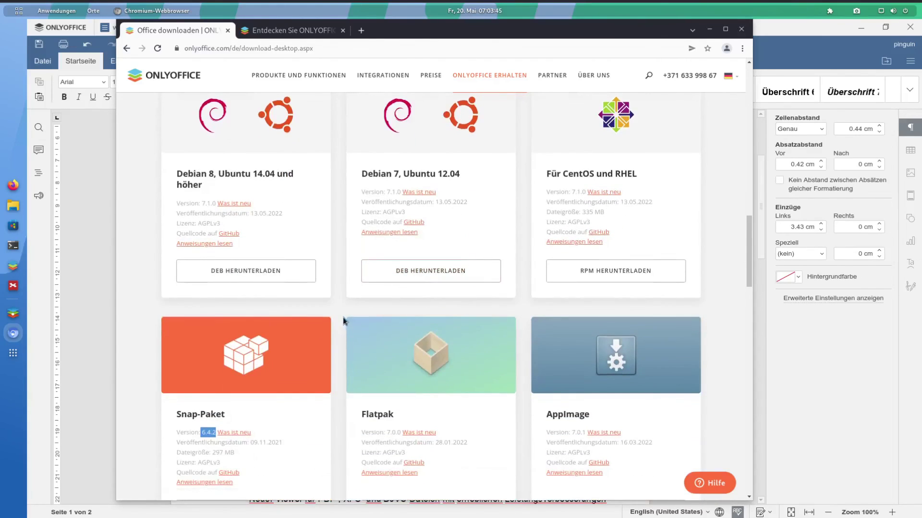